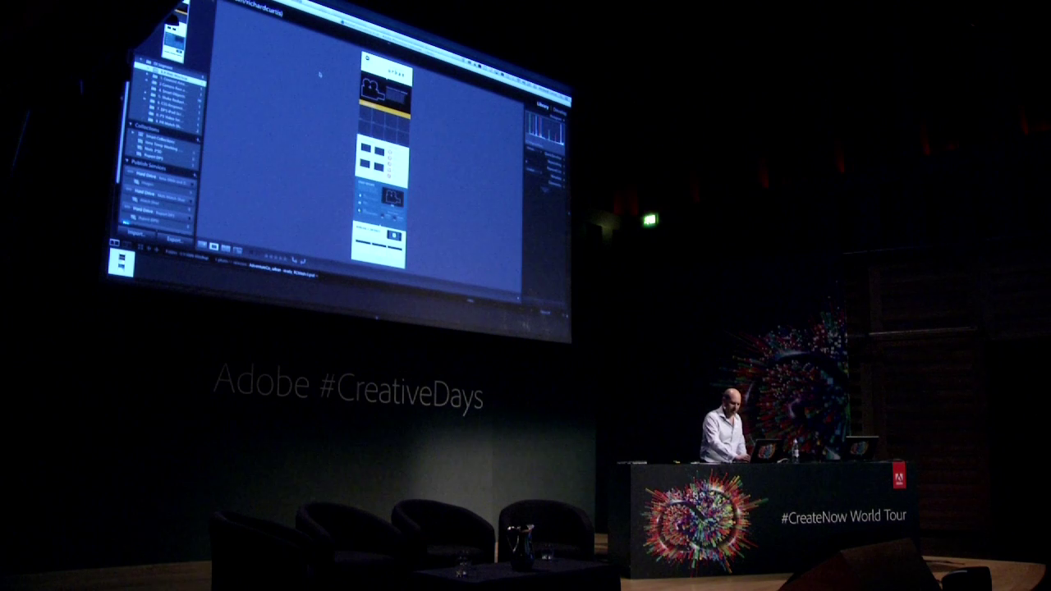
# Zoom into the urban mockup's header to check the Creative Cloud menu icon, then fit it back
pyautogui.press('z')
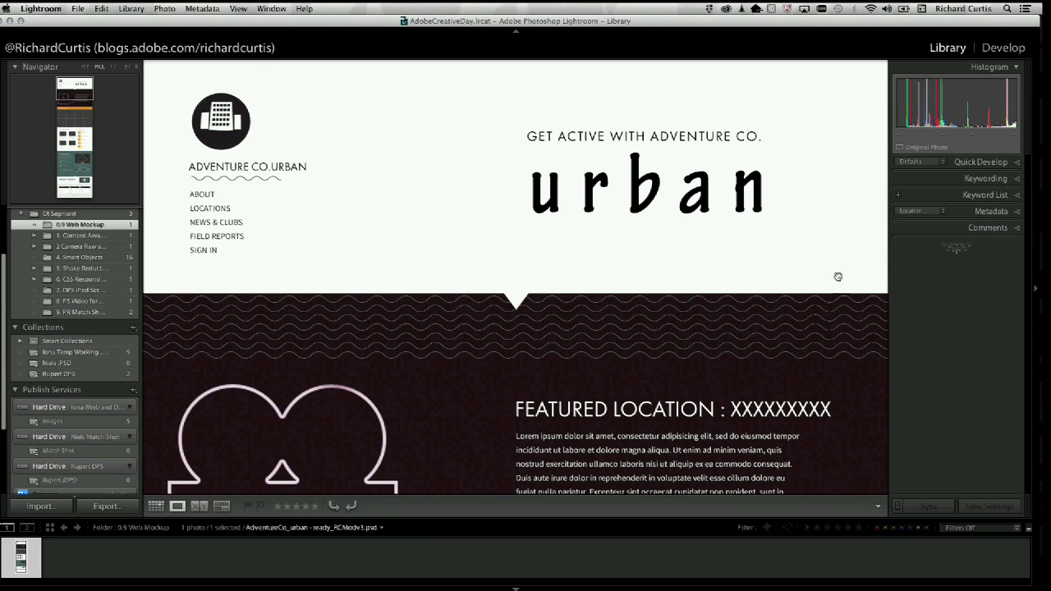
pyautogui.click(727, 9)
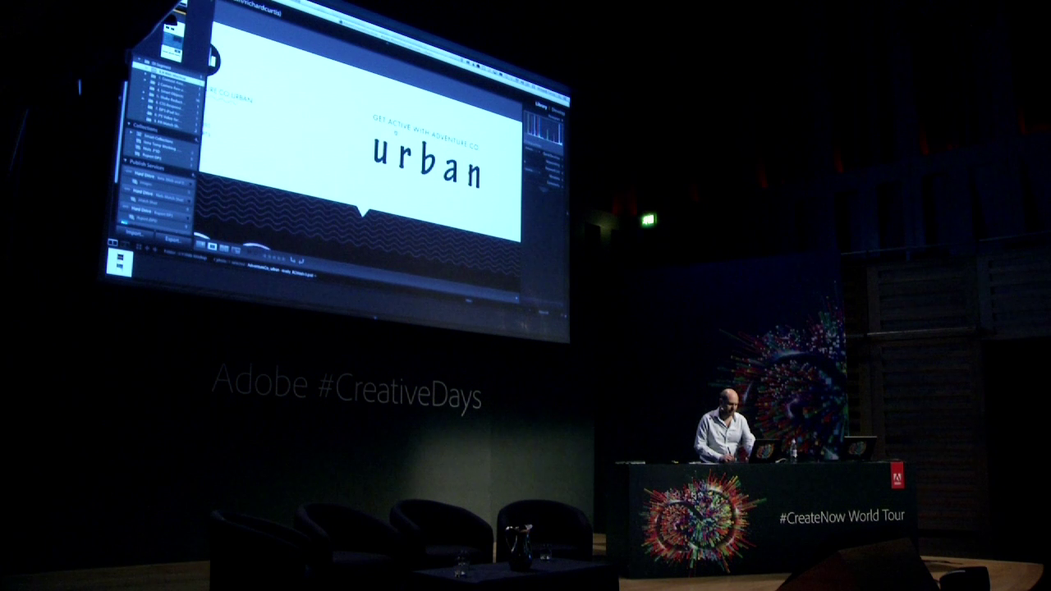
pyautogui.press('z')
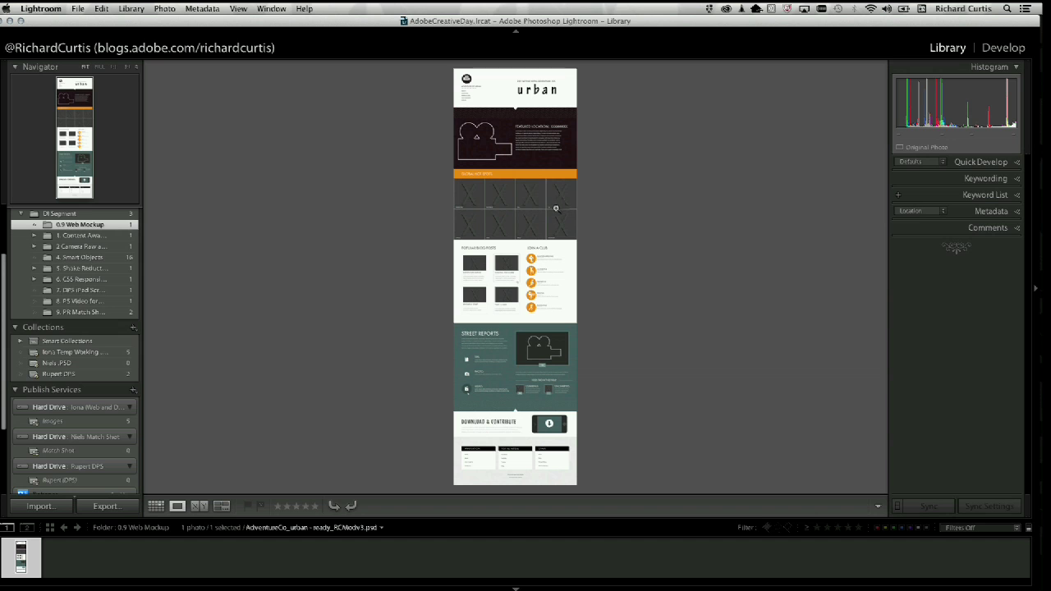
# Open the waterfall photo from 1. Content Aware Patch in Photoshop as a smart object
pyautogui.click(72, 236)
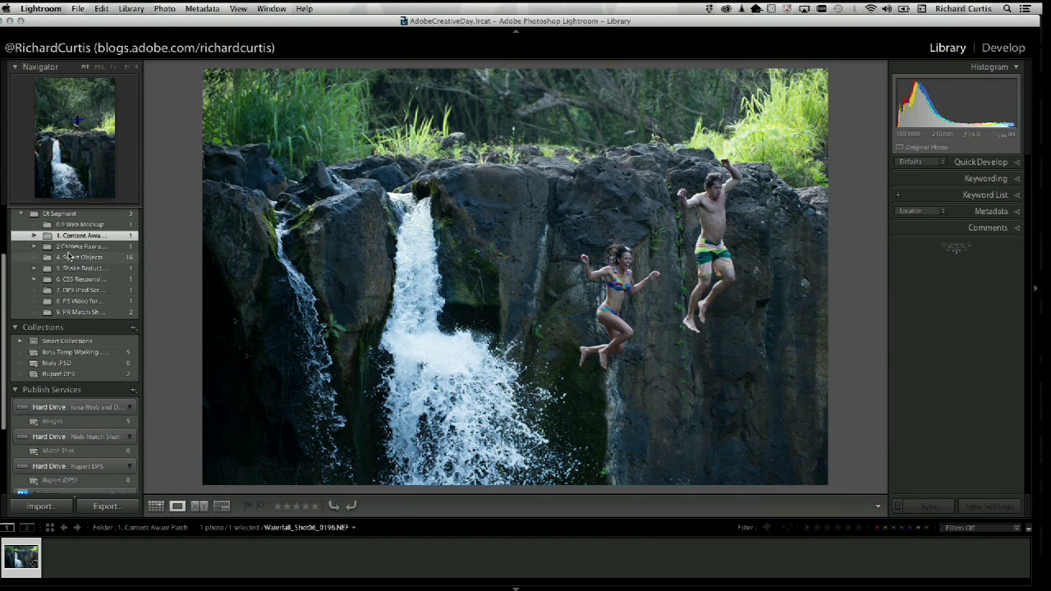
pyautogui.rightClick(482, 246)
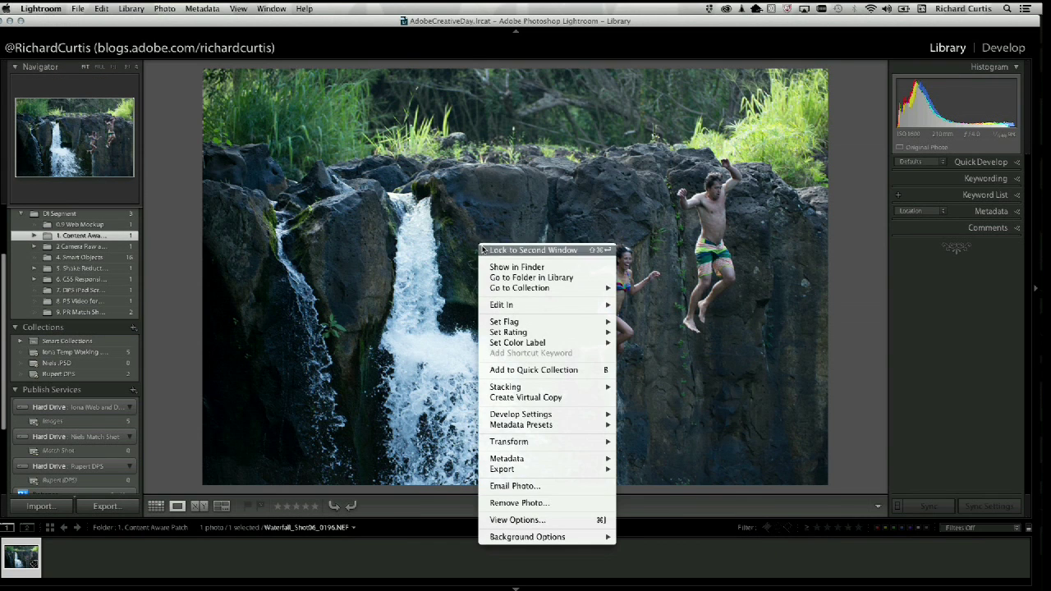
pyautogui.moveTo(534, 470)
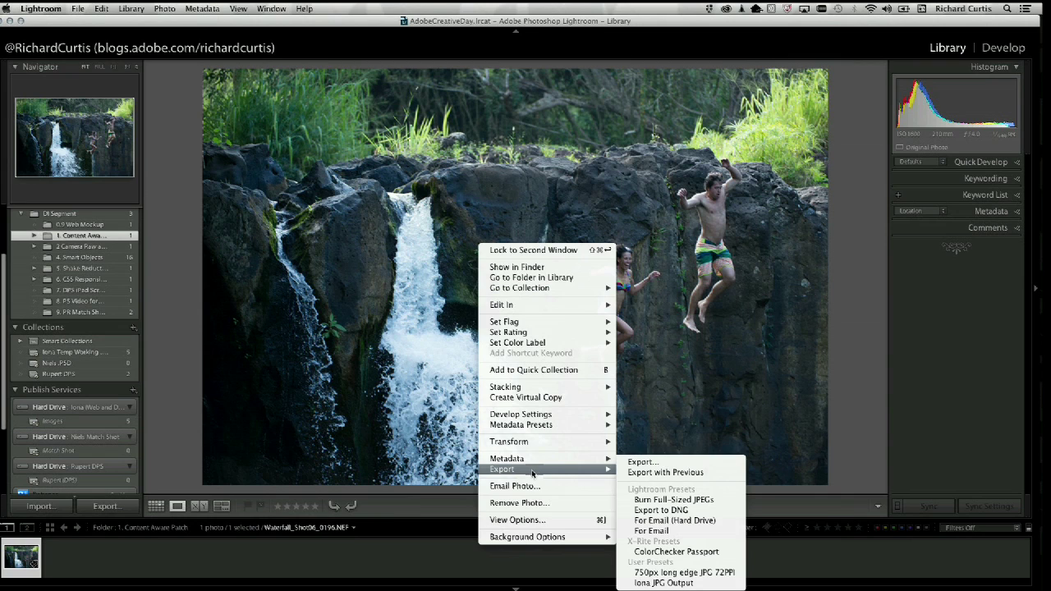
pyautogui.moveTo(539, 306)
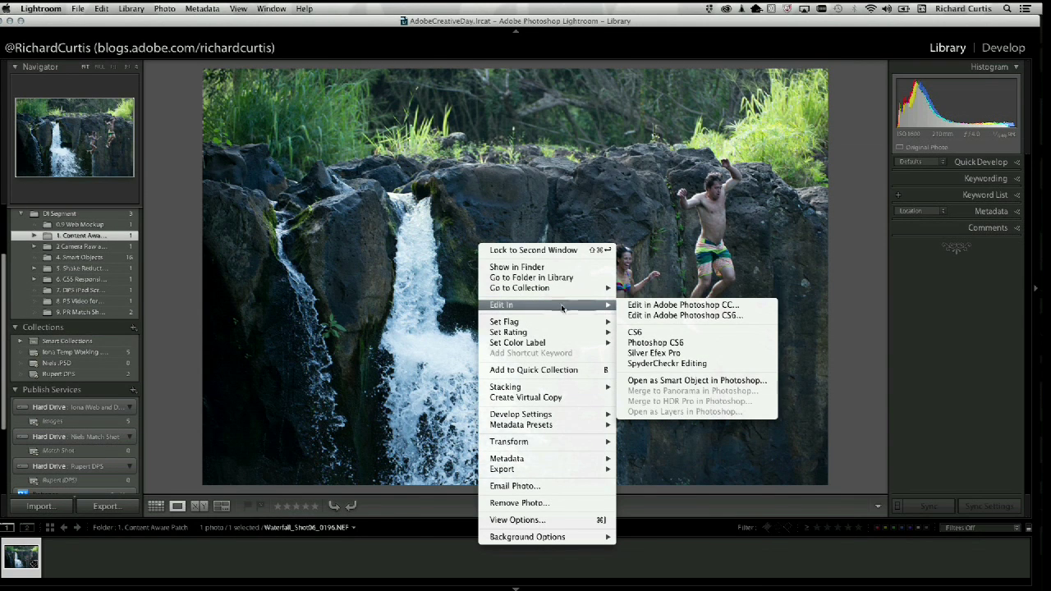
pyautogui.click(706, 382)
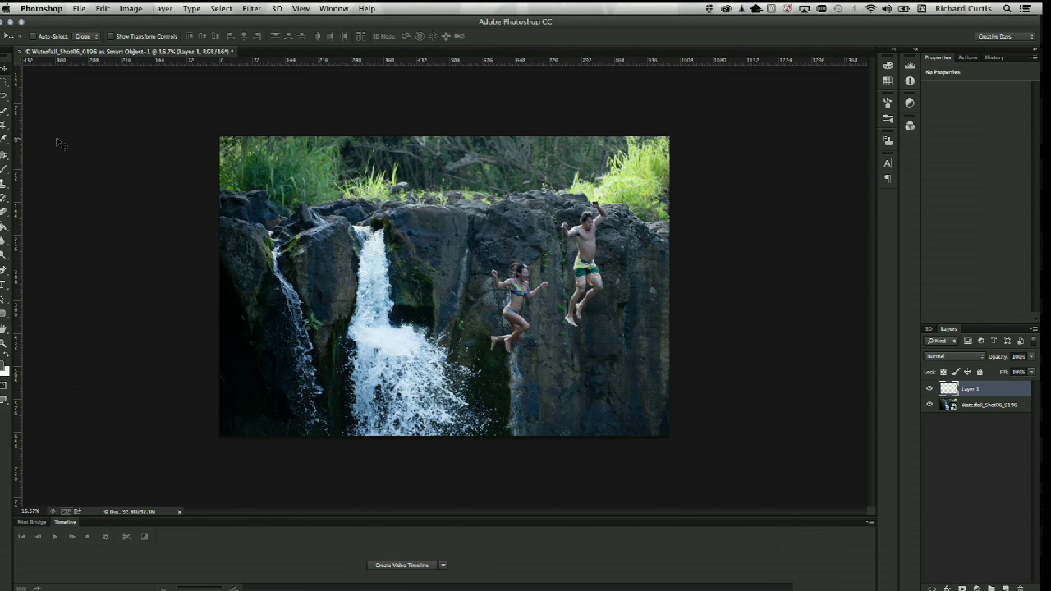
# Select the Patch tool, keeping Content-Aware mode and Medium adaptation
pyautogui.click(5, 156)
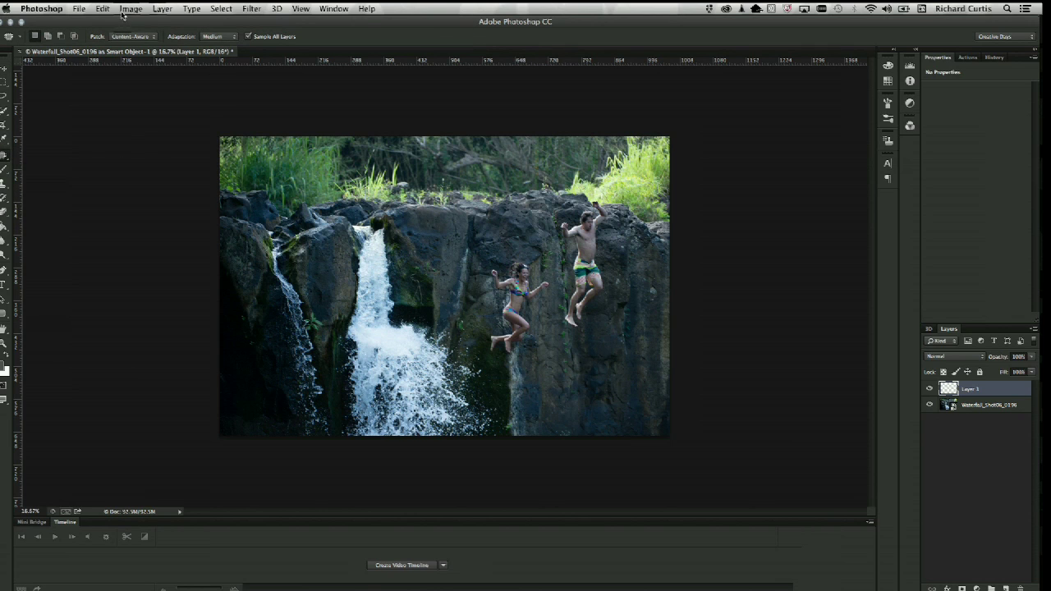
pyautogui.click(152, 36)
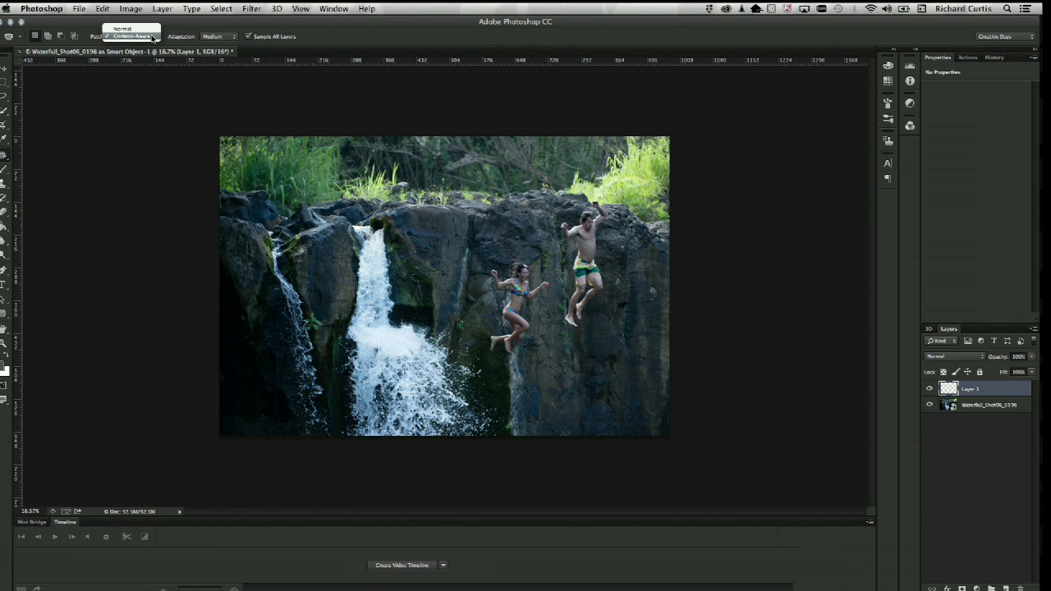
pyautogui.click(152, 36)
pyautogui.click(230, 38)
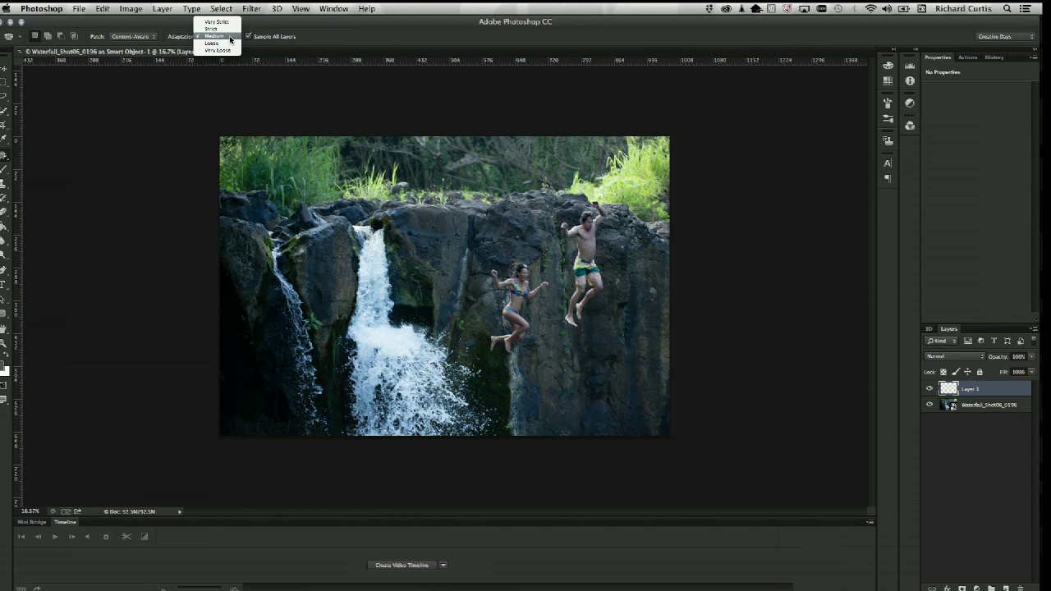
pyautogui.click(324, 38)
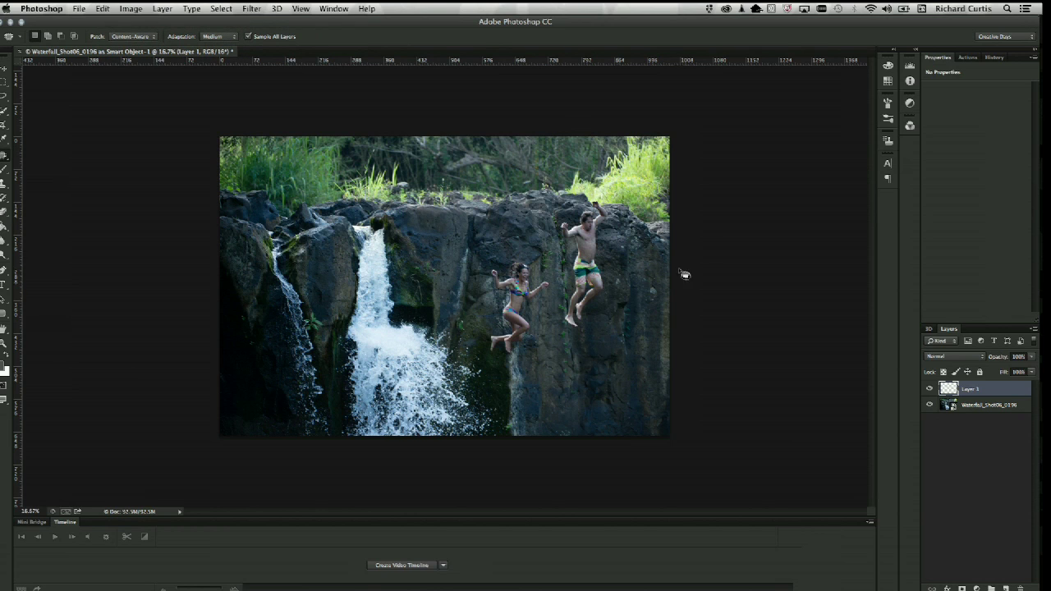
# Patch the jumping man out of the waterfall photo using nearby bare rock
pyautogui.moveTo(591, 339)
pyautogui.mouseDown()
pyautogui.moveTo(609, 285)
pyautogui.moveTo(610, 220)
pyautogui.moveTo(587, 195)
pyautogui.moveTo(557, 220)
pyautogui.moveTo(573, 264)
pyautogui.moveTo(563, 324)
pyautogui.moveTo(590, 339)
pyautogui.mouseUp()
pyautogui.moveTo(588, 278); pyautogui.dragTo(643, 277)
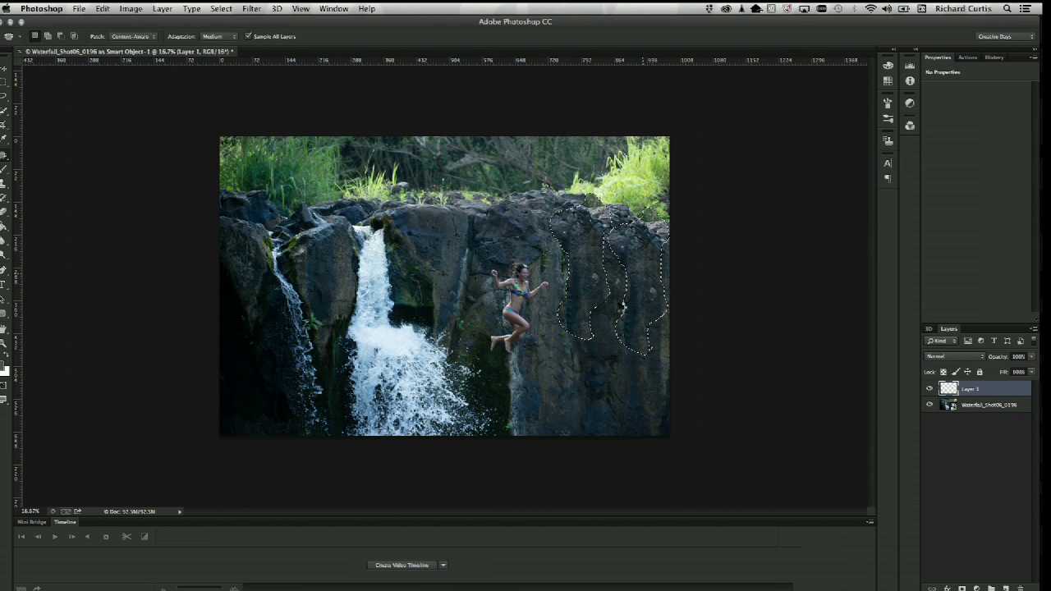
pyautogui.moveTo(620, 307); pyautogui.dragTo(627, 314)
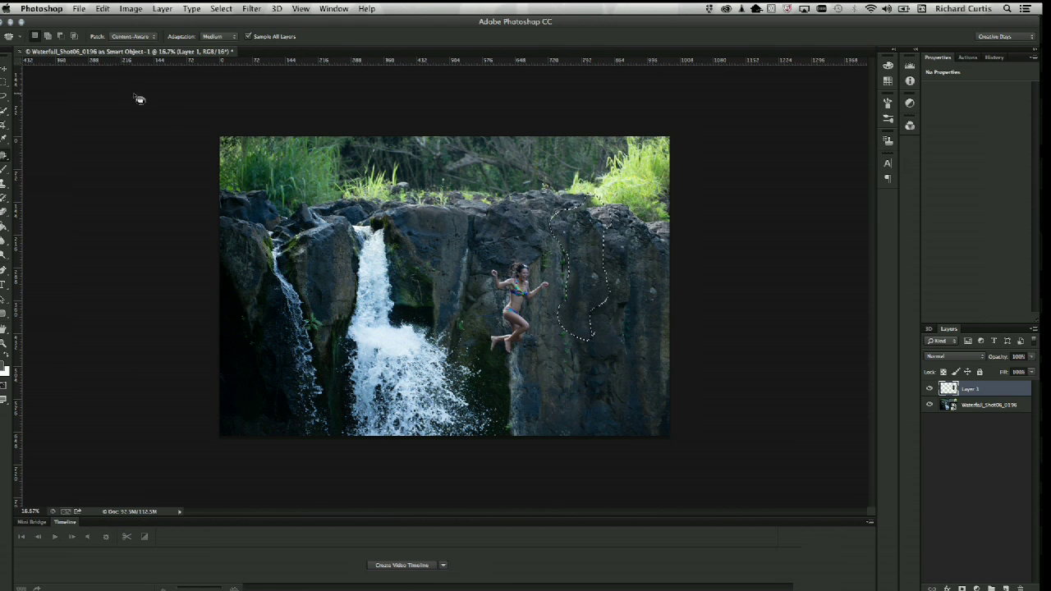
# Try Very Strict adaptation, then set the Patch adaptation to Very Loose
pyautogui.click(228, 36)
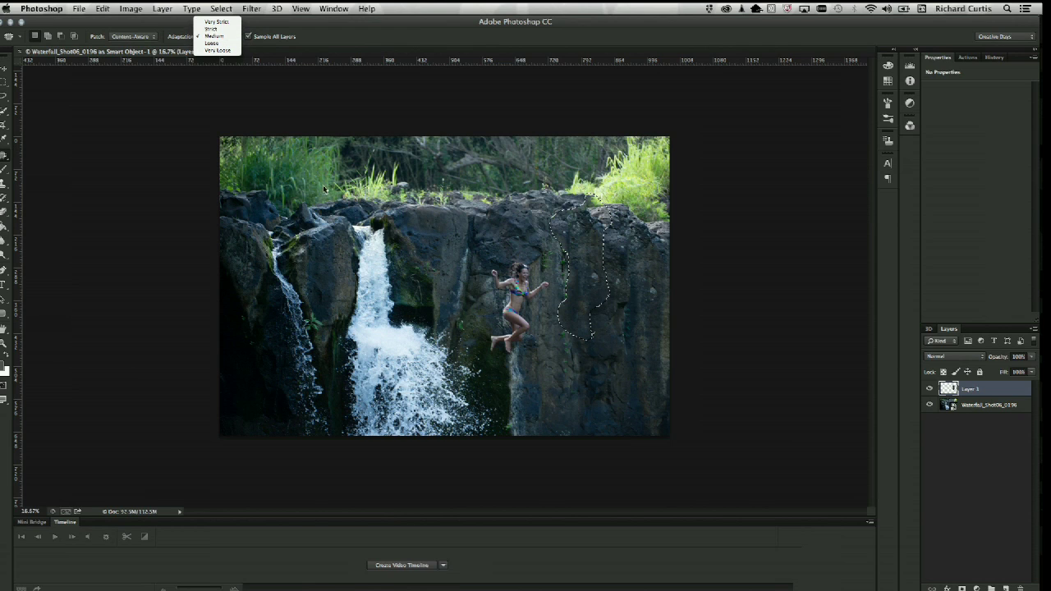
pyautogui.click(216, 37)
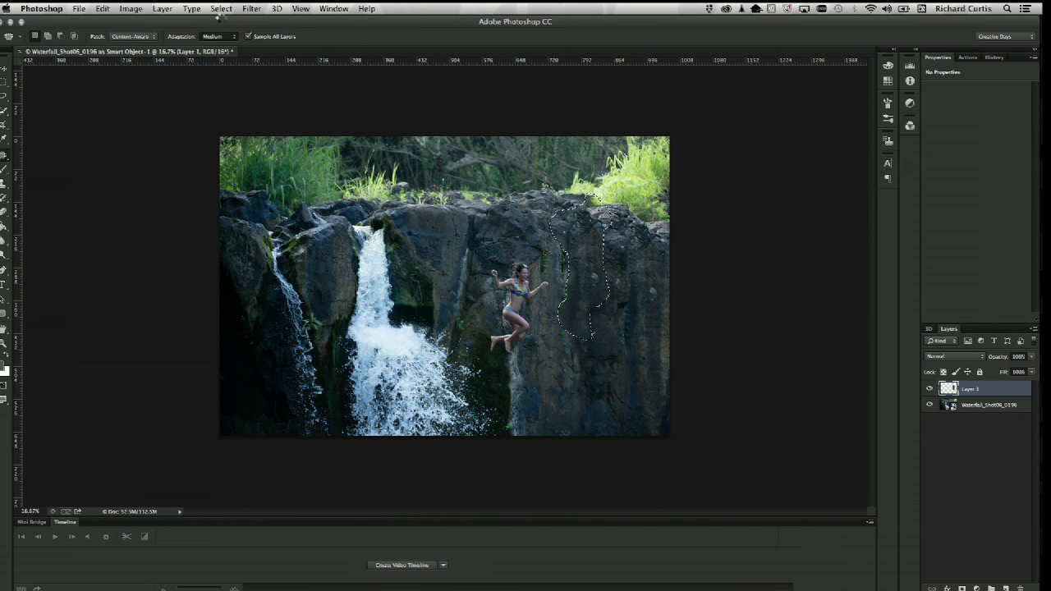
pyautogui.click(214, 37)
pyautogui.click(221, 20)
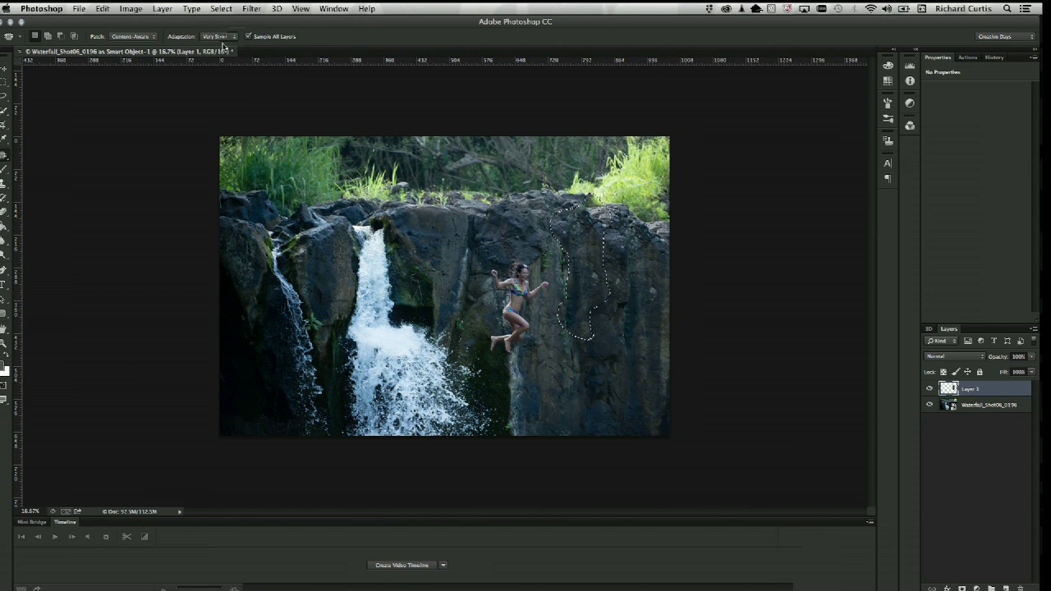
pyautogui.click(220, 37)
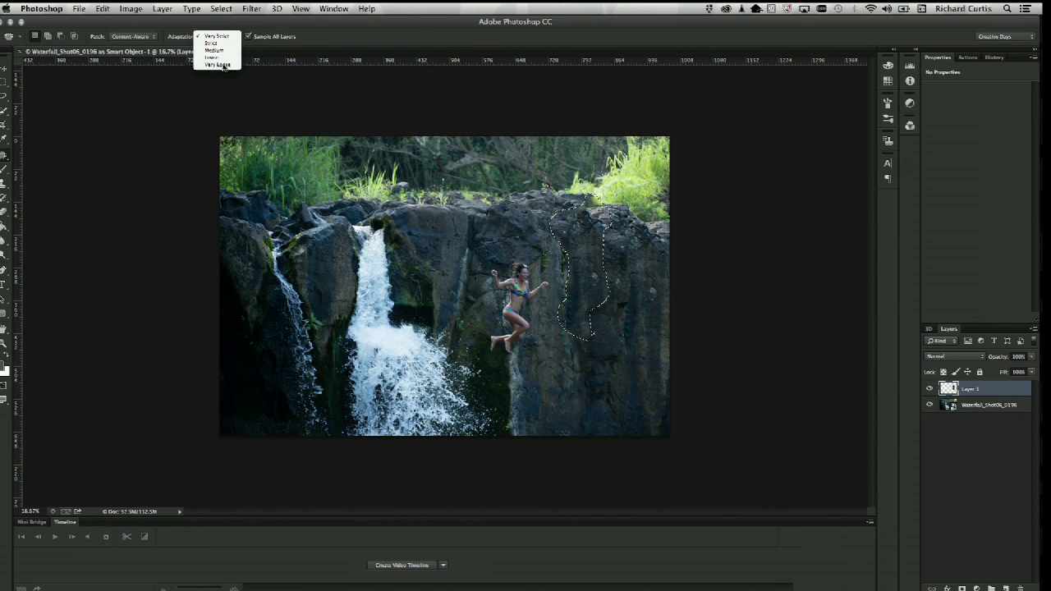
pyautogui.click(218, 37)
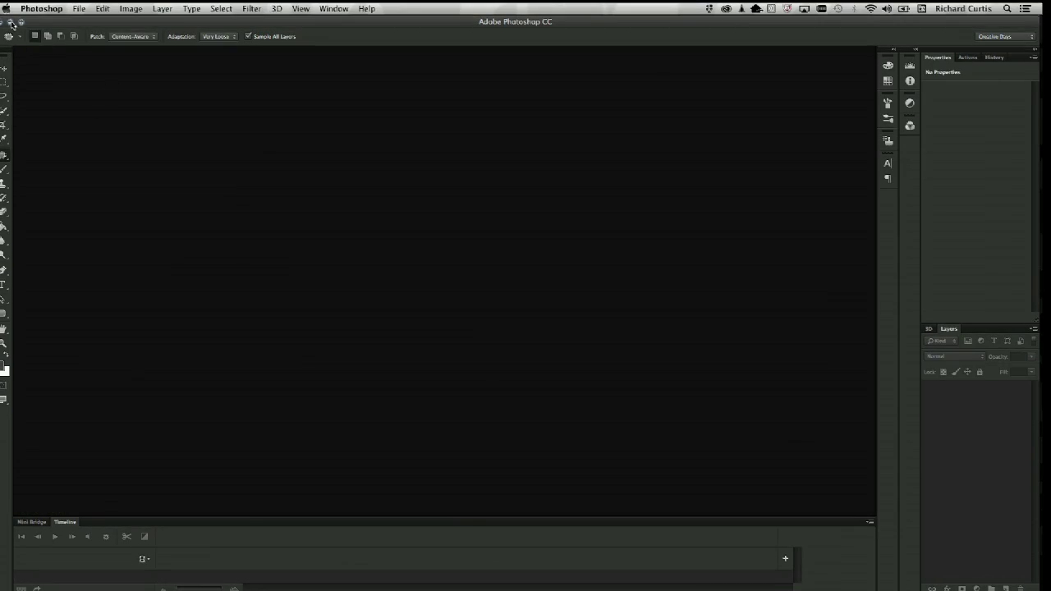
# Compare the patched waterfall TIFF with its original in Grid view, then show the 2 Camera Raw as a Filter folder
pyautogui.press('super+Tab')
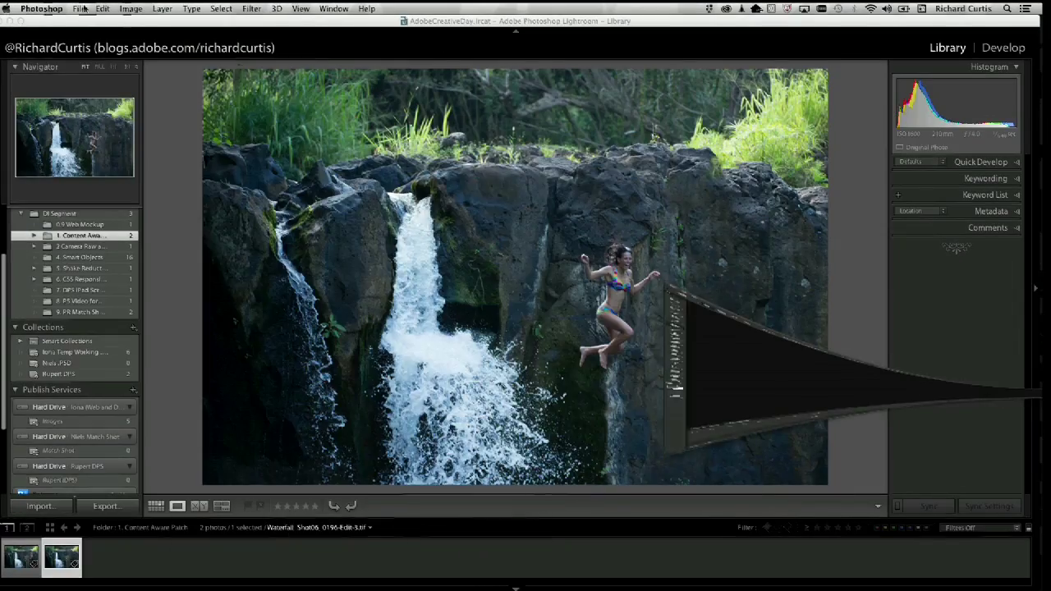
pyautogui.click(155, 505)
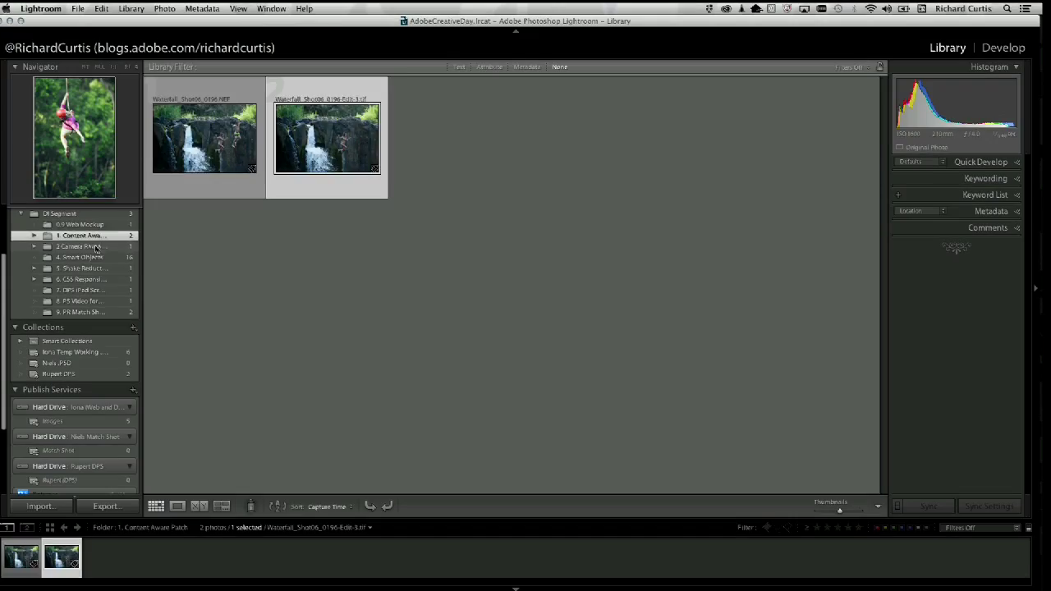
pyautogui.click(92, 247)
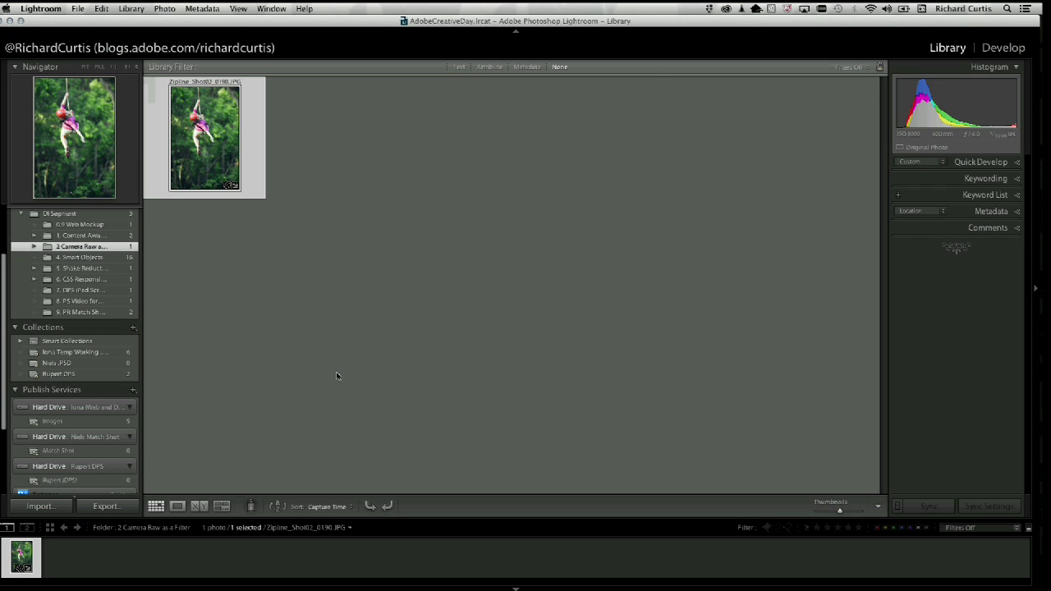
# Open the zipline photo in Photoshop as a smart object and launch the Camera Raw Filter
pyautogui.rightClick(196, 137)
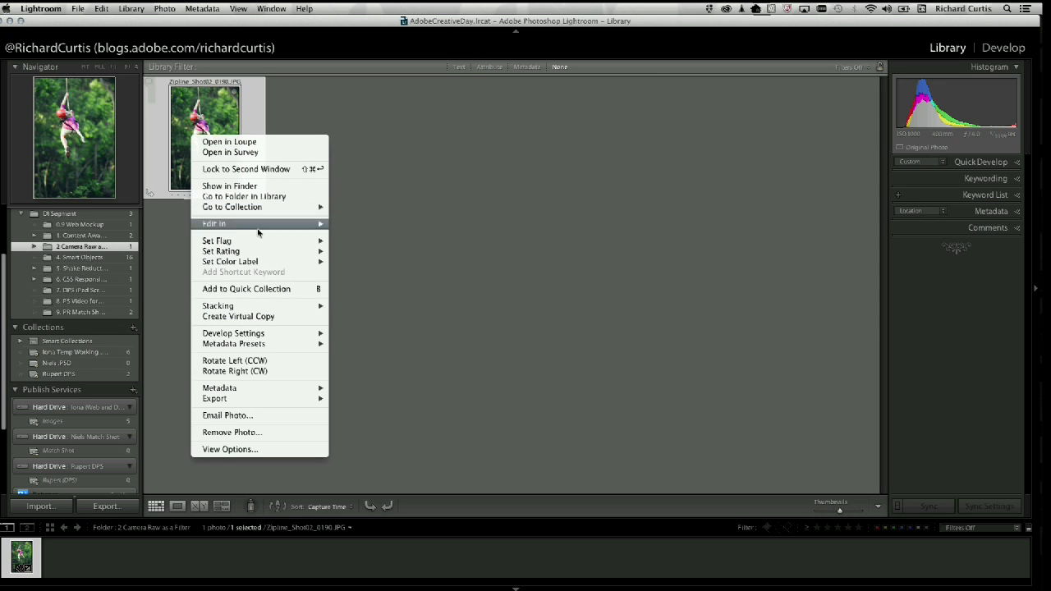
pyautogui.moveTo(260, 226)
pyautogui.click(440, 301)
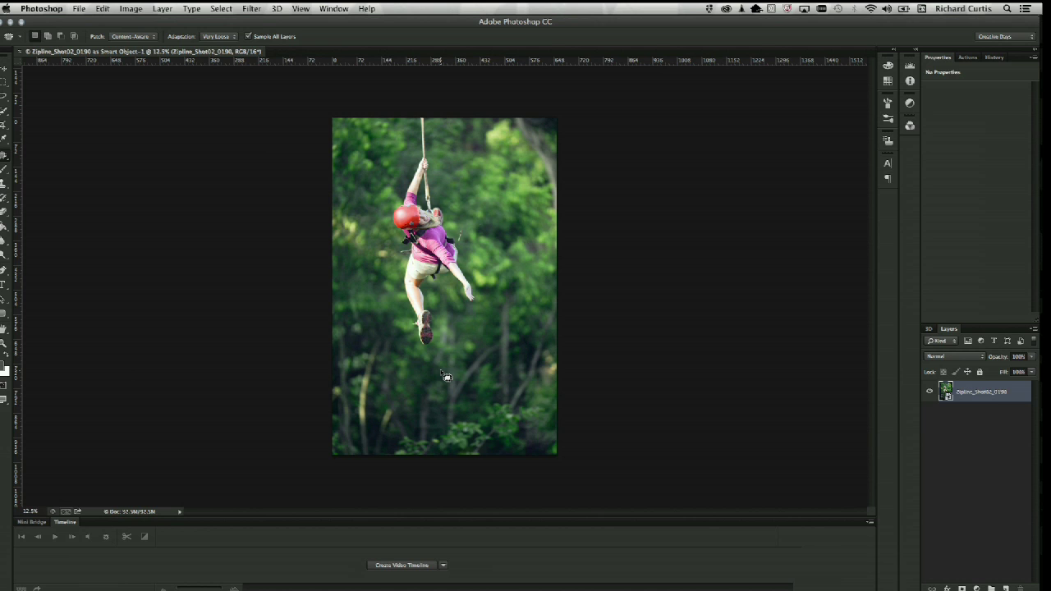
pyautogui.click(251, 9)
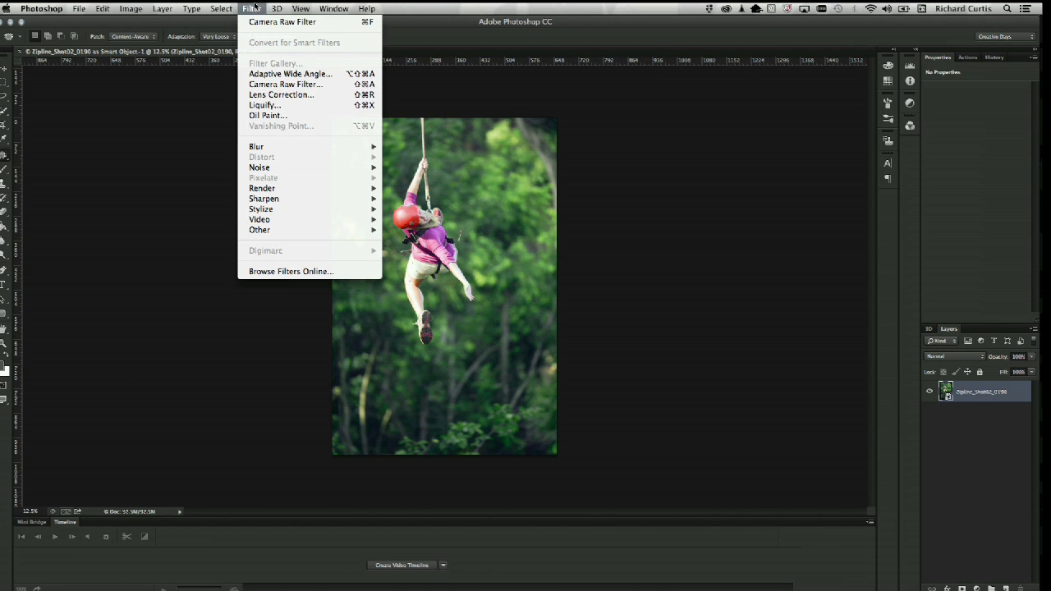
pyautogui.click(283, 82)
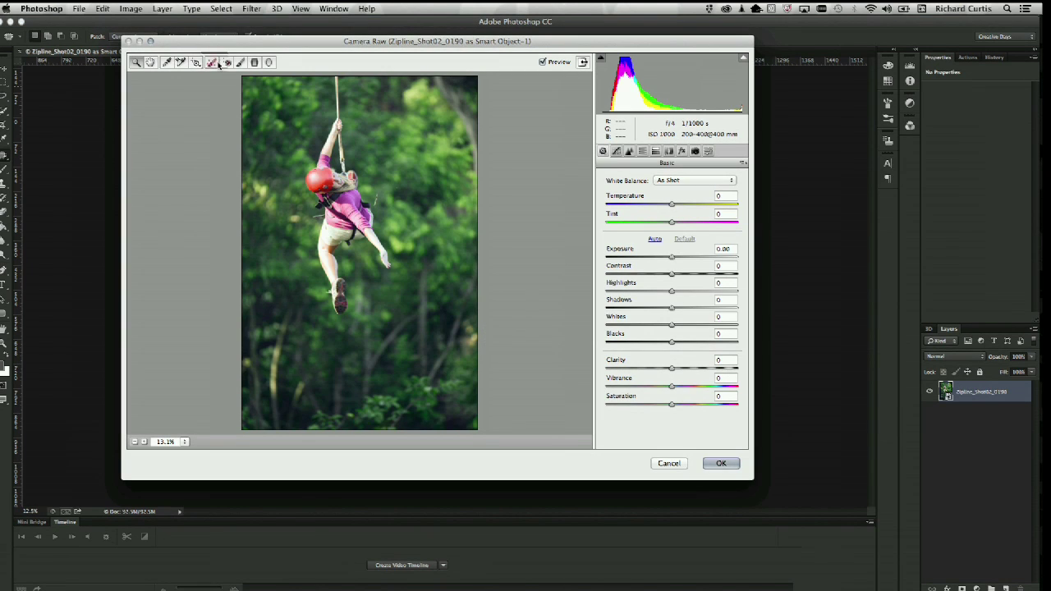
# Heal the distraction down the photo's left side with a smaller Spot Removal brush, checking Visualize Spots
pyautogui.click(213, 63)
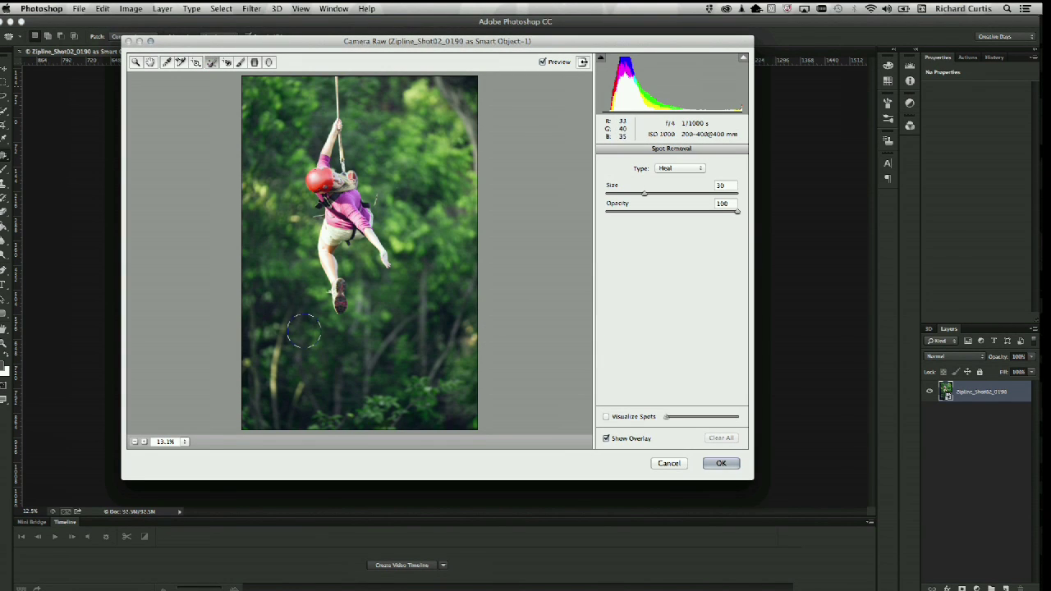
pyautogui.press('[')
pyautogui.press('[')
pyautogui.press('[')
pyautogui.moveTo(290, 301); pyautogui.dragTo(275, 430)
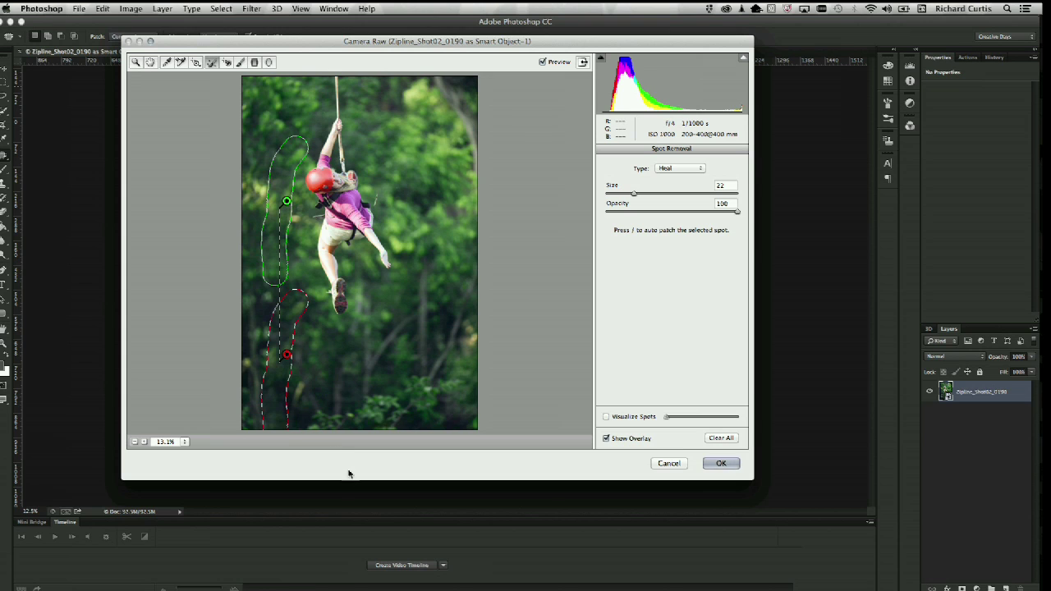
pyautogui.click(608, 416)
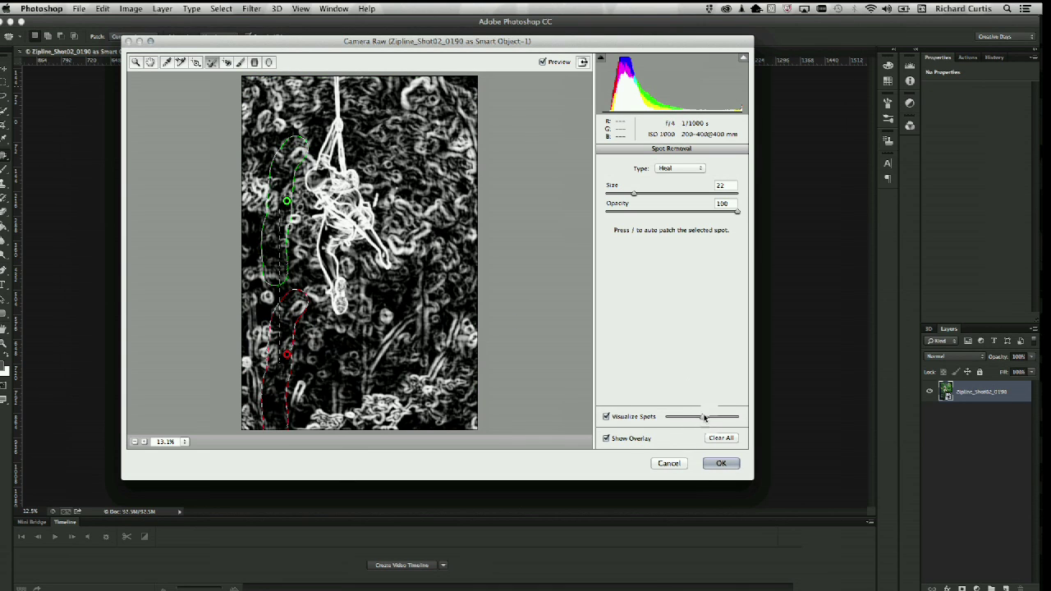
pyautogui.moveTo(702, 417); pyautogui.dragTo(678, 419)
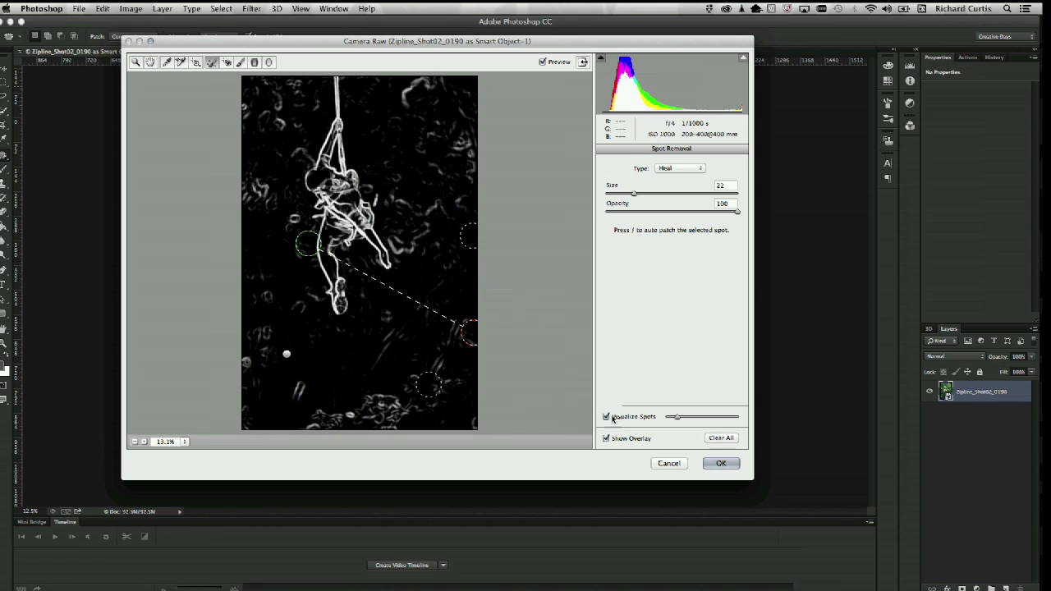
pyautogui.click(606, 417)
pyautogui.click(721, 463)
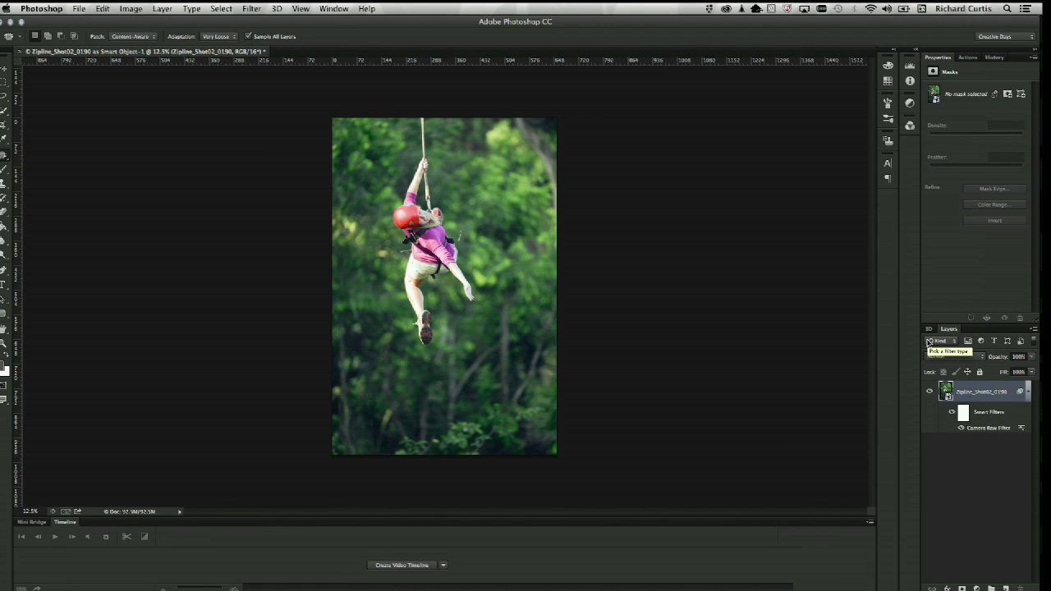
pyautogui.click(1034, 329)
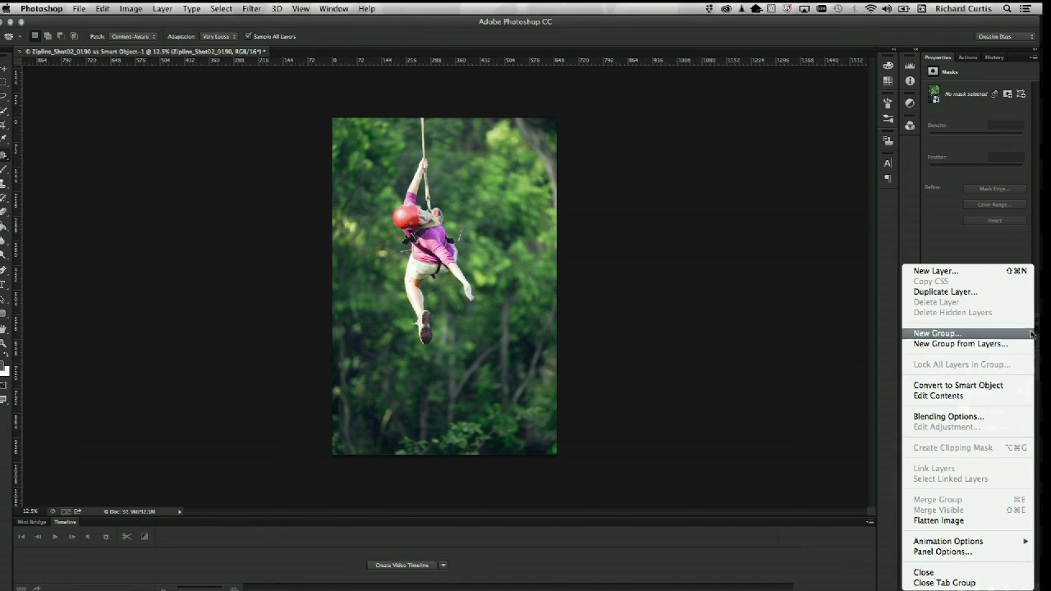
pyautogui.click(965, 386)
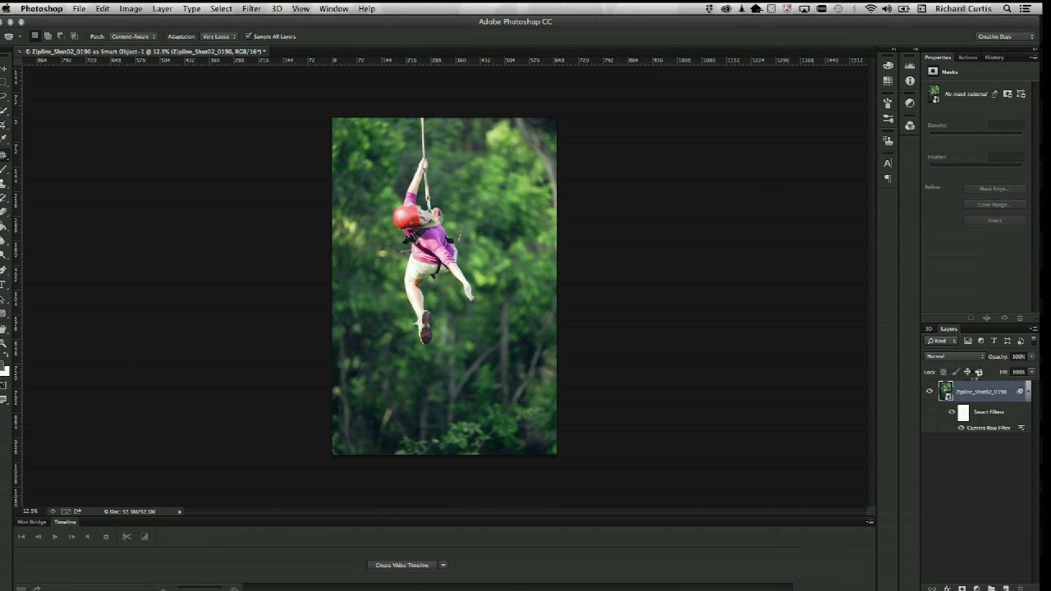
# Undo the earlier filter and add a Camera Raw Radial Filter lowering exposure around the rider
pyautogui.press('super+z')
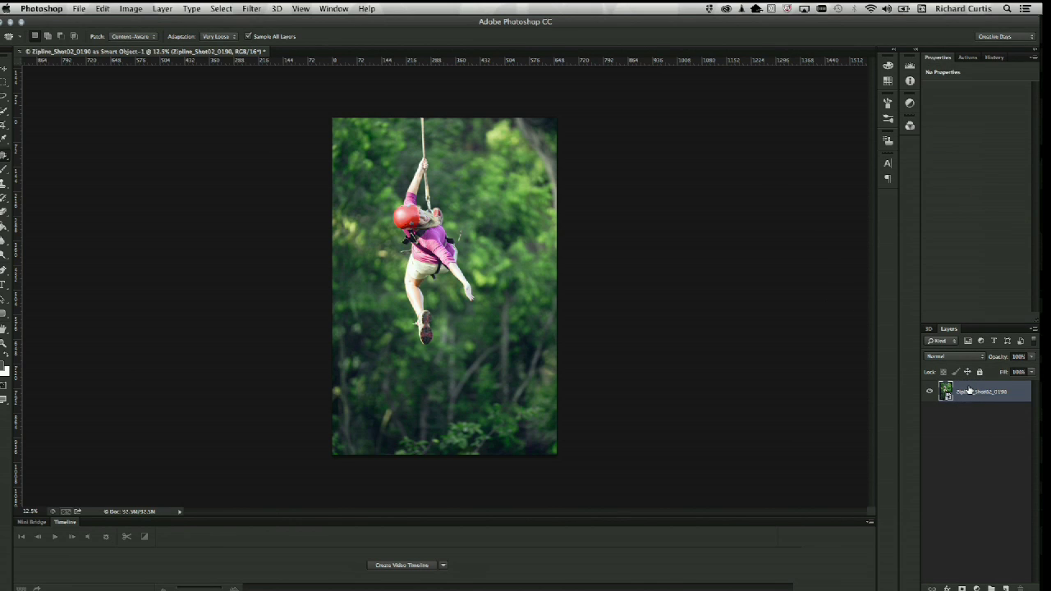
pyautogui.click(253, 8)
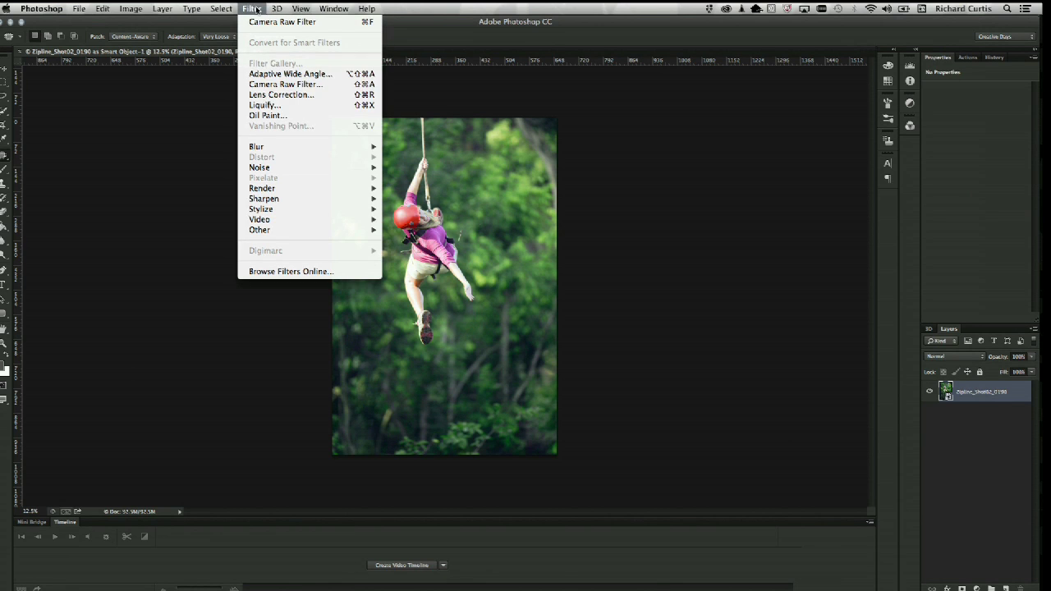
pyautogui.click(280, 85)
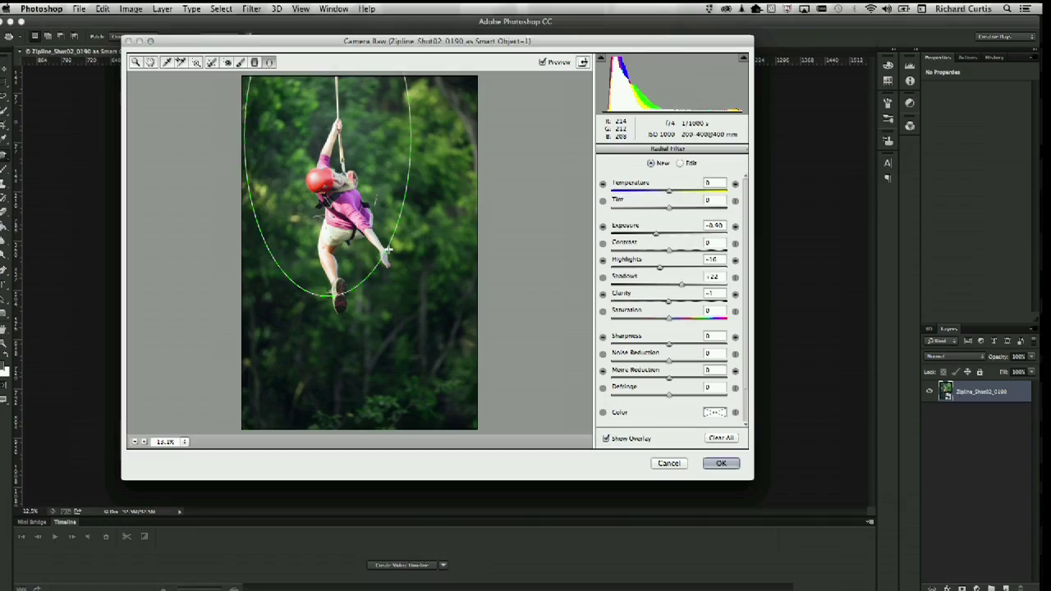
pyautogui.moveTo(389, 249); pyautogui.dragTo(403, 271)
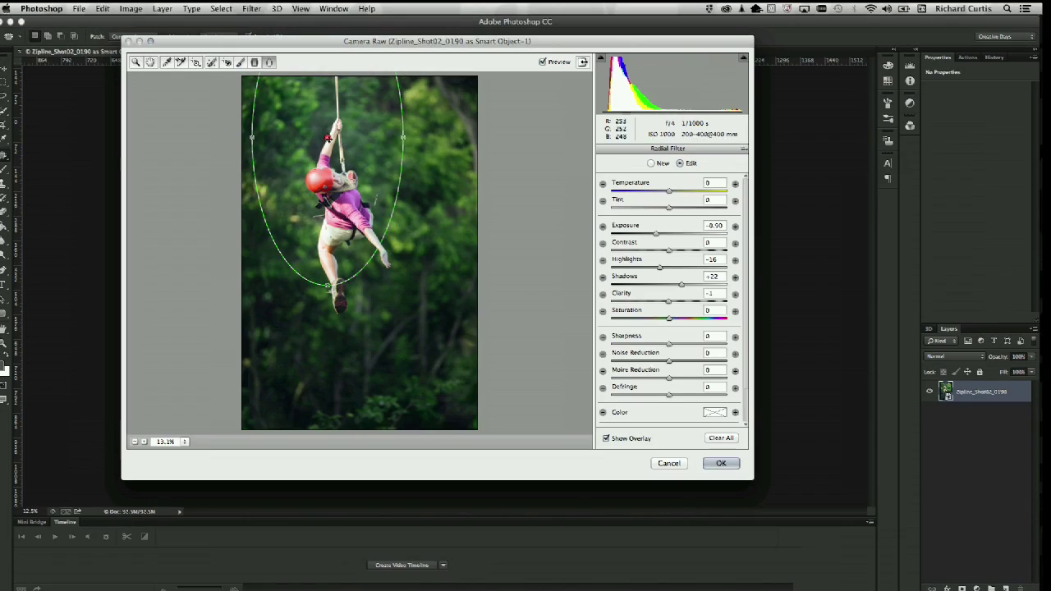
pyautogui.moveTo(328, 140); pyautogui.dragTo(344, 191)
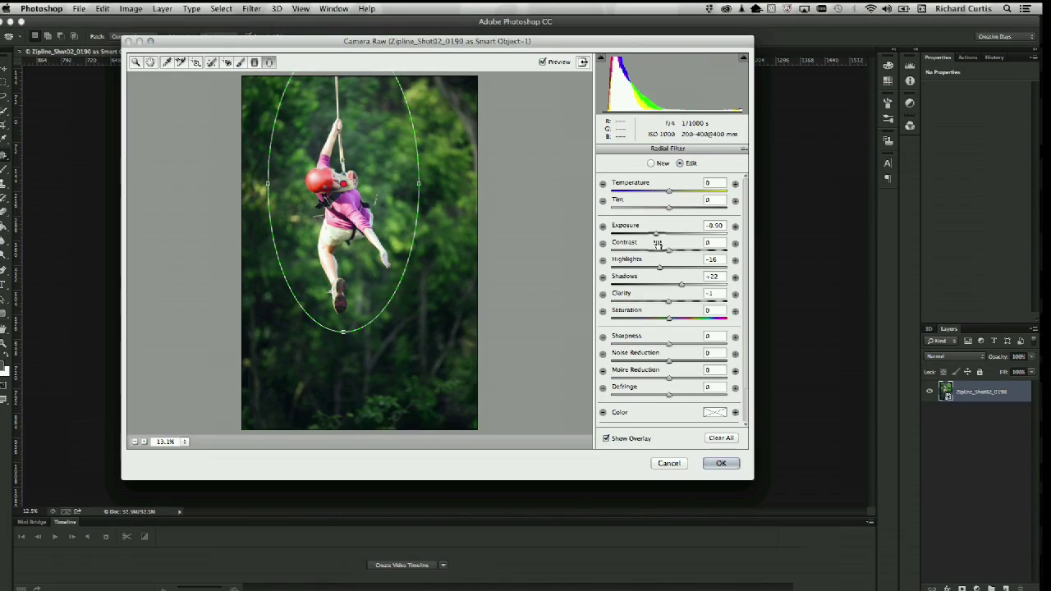
pyautogui.click(655, 234)
pyautogui.moveTo(654, 233); pyautogui.dragTo(633, 234)
pyautogui.click(720, 463)
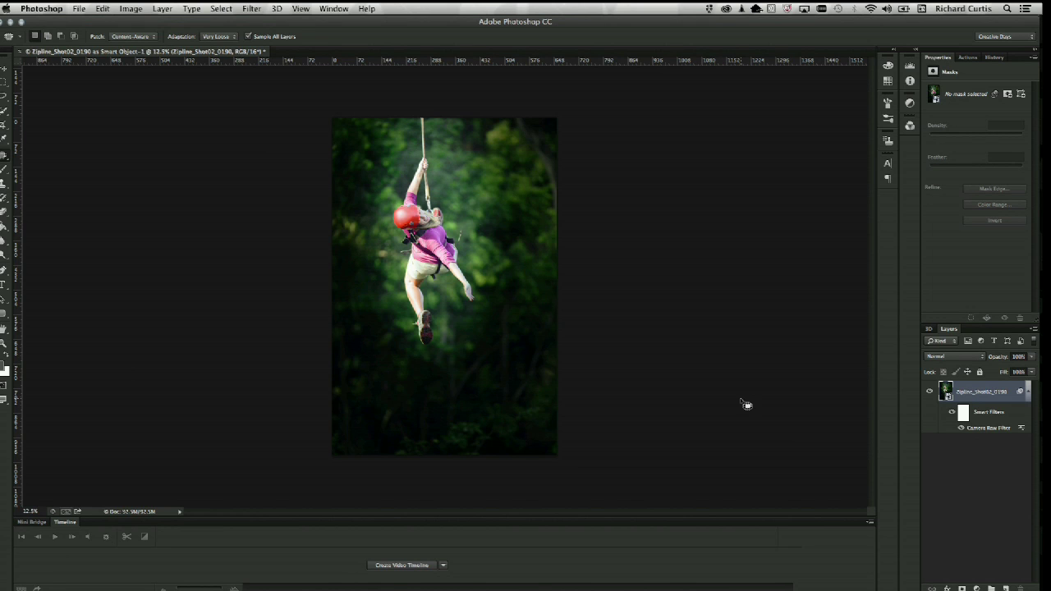
# Brush black on the smart filter mask over the upper and side background, then toggle the filter to compare
pyautogui.click(963, 415)
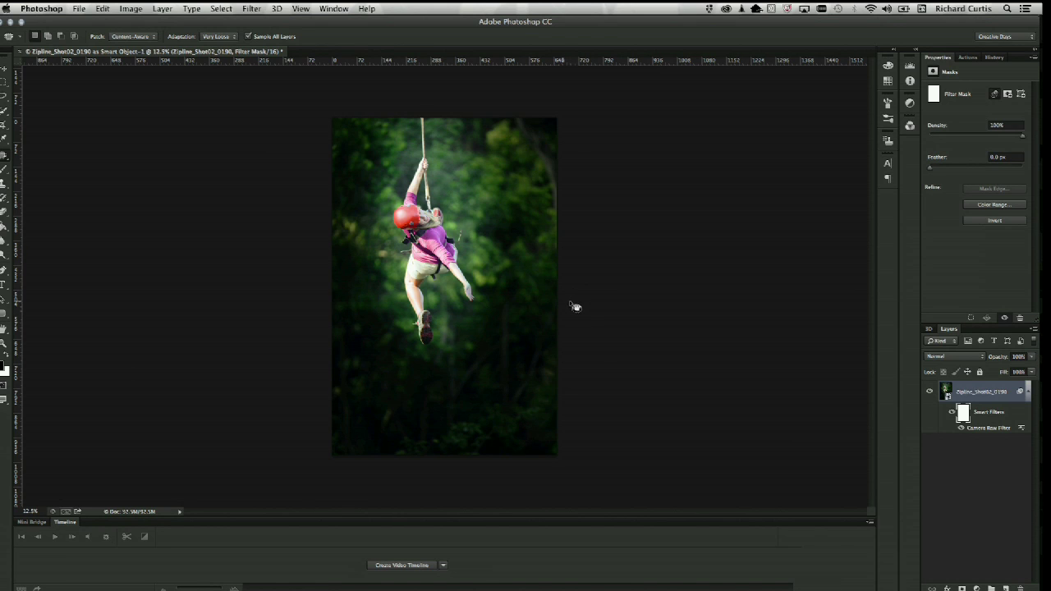
pyautogui.press('b')
pyautogui.moveTo(498, 134)
pyautogui.mouseDown()
pyautogui.moveTo(533, 118)
pyautogui.moveTo(542, 164)
pyautogui.moveTo(527, 245)
pyautogui.moveTo(501, 221)
pyautogui.moveTo(517, 283)
pyautogui.mouseUp()
pyautogui.moveTo(402, 123)
pyautogui.mouseDown()
pyautogui.moveTo(361, 161)
pyautogui.moveTo(354, 202)
pyautogui.moveTo(328, 246)
pyautogui.moveTo(324, 183)
pyautogui.mouseUp()
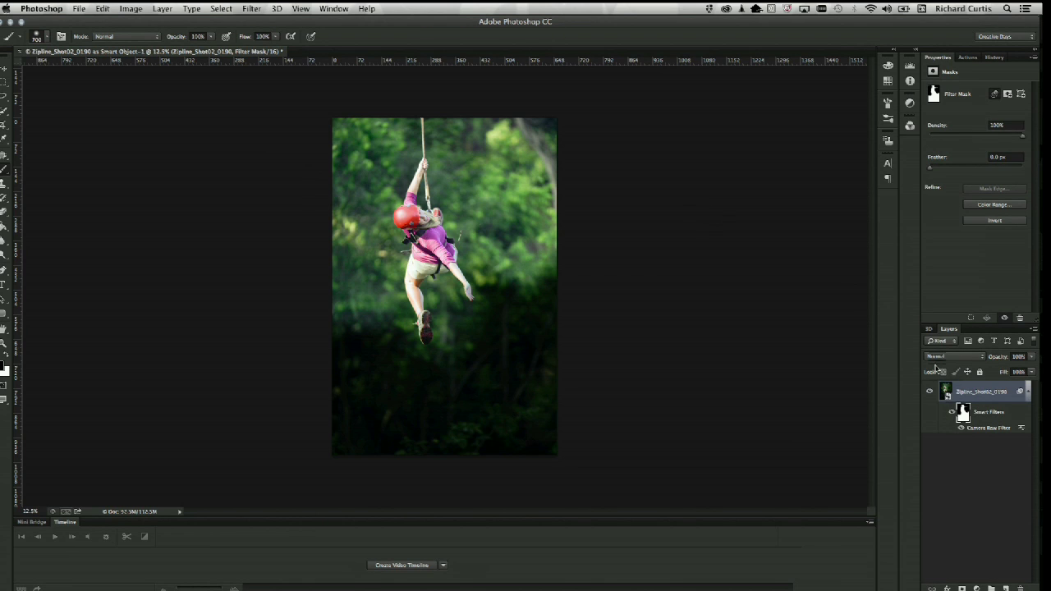
pyautogui.click(950, 414)
pyautogui.click(951, 414)
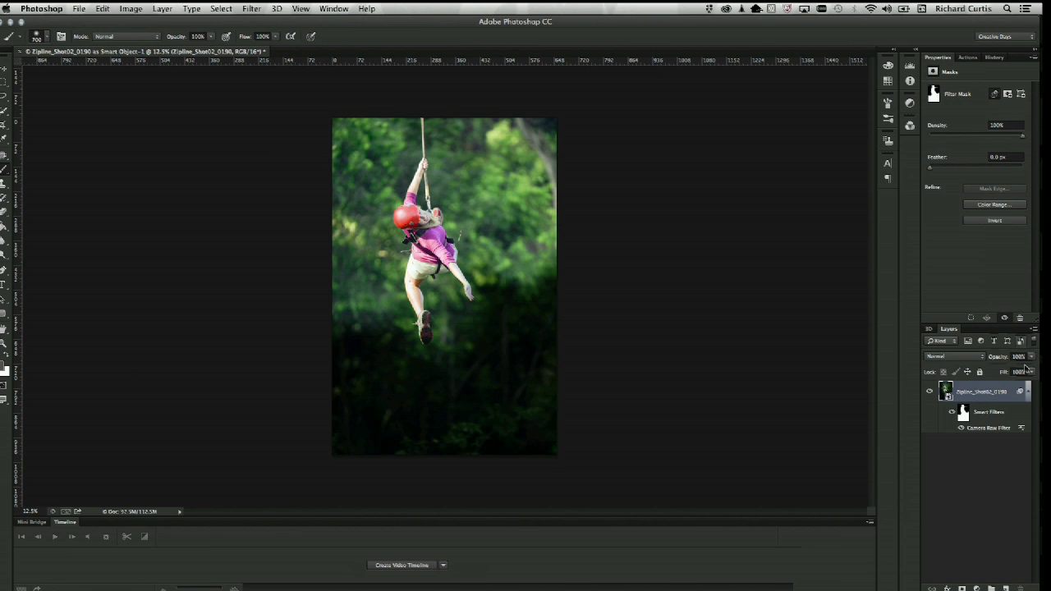
pyautogui.doubleClick(984, 428)
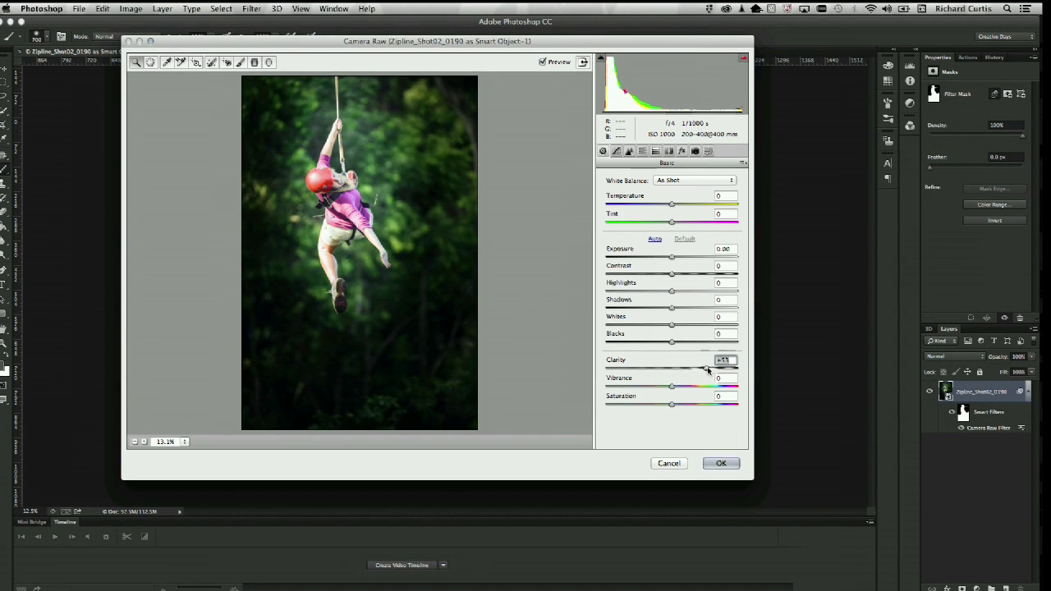
pyautogui.click(721, 463)
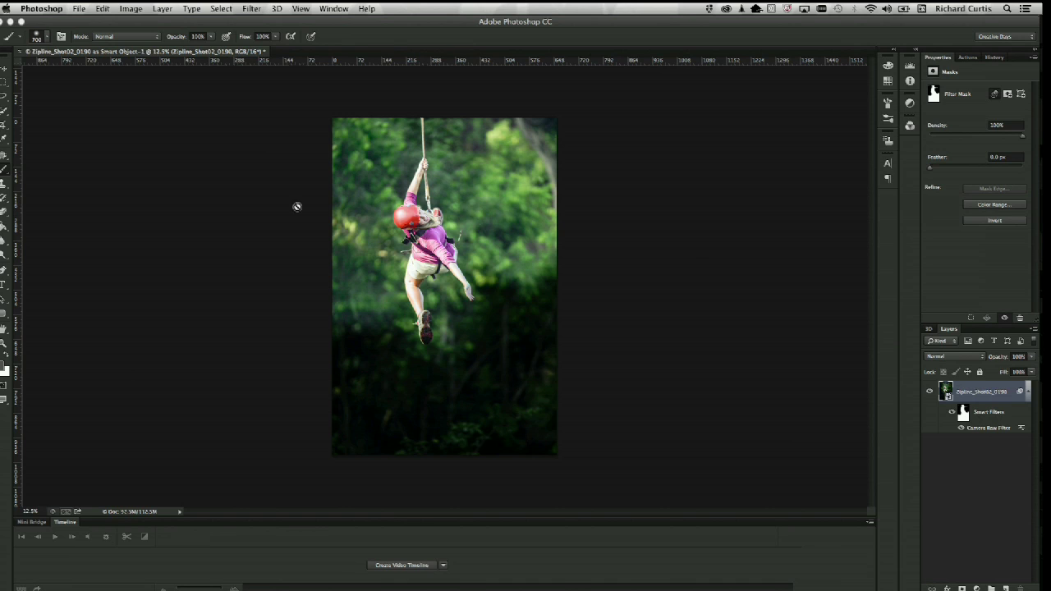
pyautogui.click(22, 54)
# Save and close the zipline image, minimize Photoshop, and show the 4. Smart Objects folder in Lightroom
pyautogui.click(561, 210)
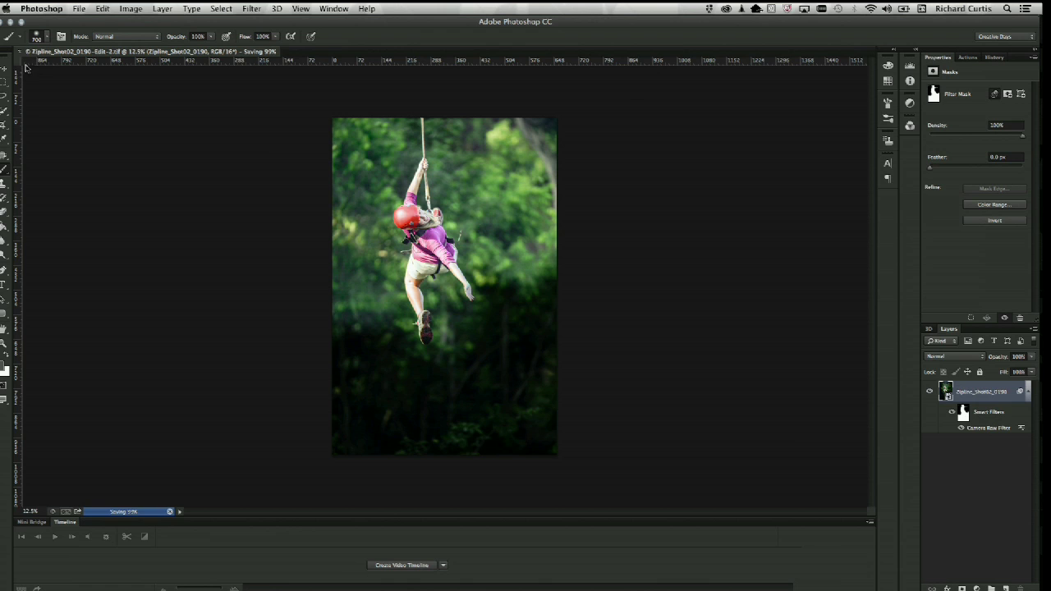
pyautogui.click(27, 50)
pyautogui.click(11, 21)
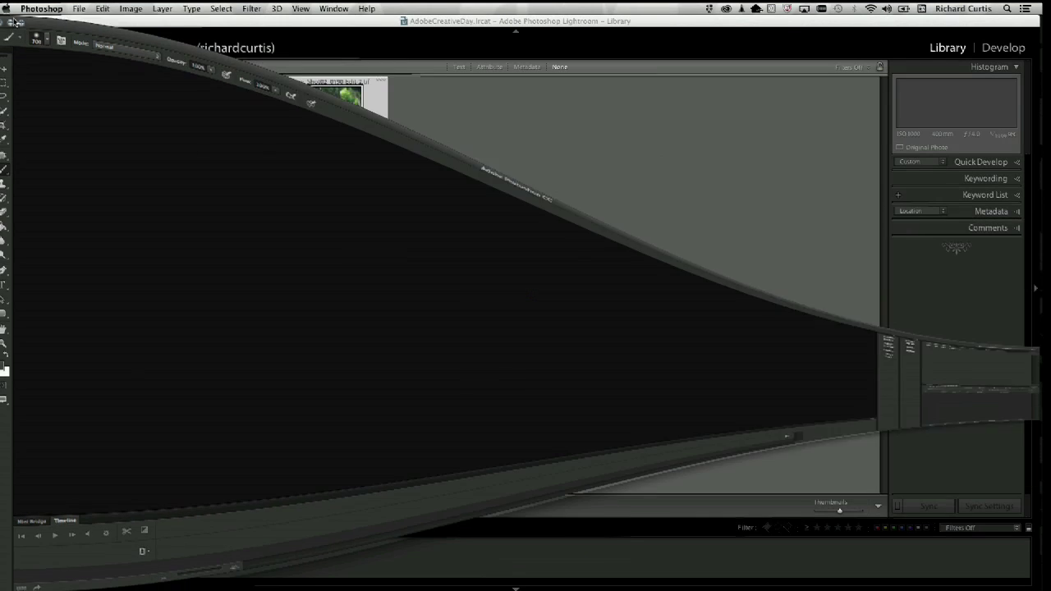
pyautogui.click(81, 258)
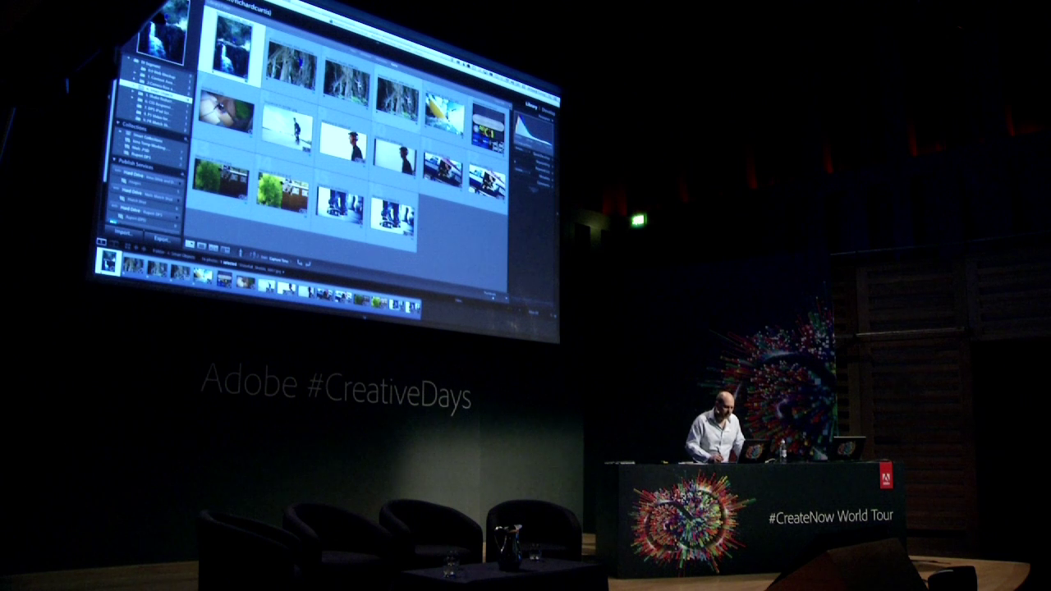
# Open the original rock-climber photo from Lightroom in Photoshop CC, keeping its Blur Gallery smart filter
pyautogui.rightClick(398, 105)
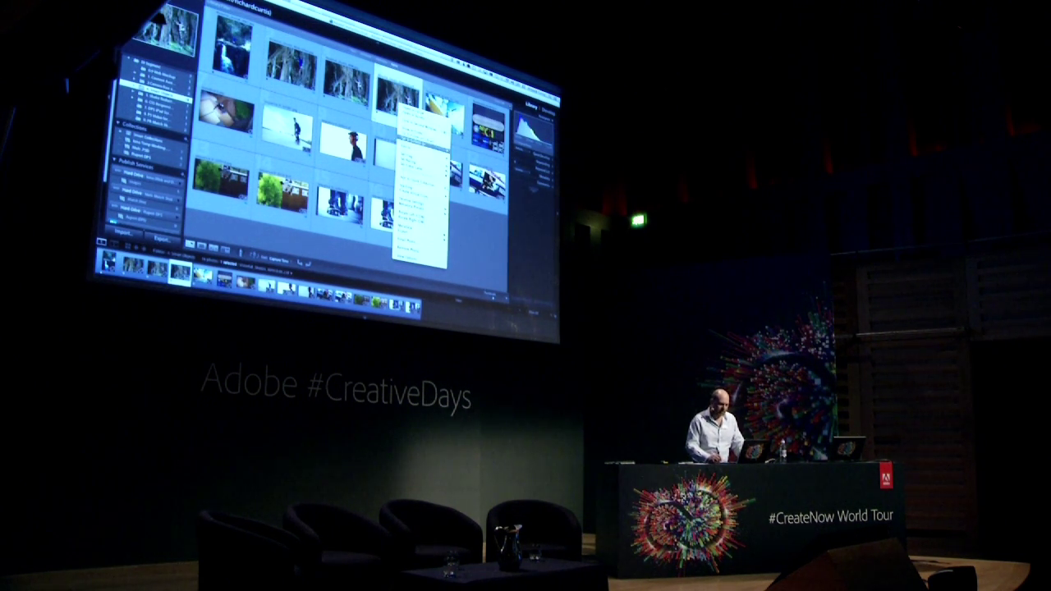
pyautogui.moveTo(422, 150)
pyautogui.click(472, 166)
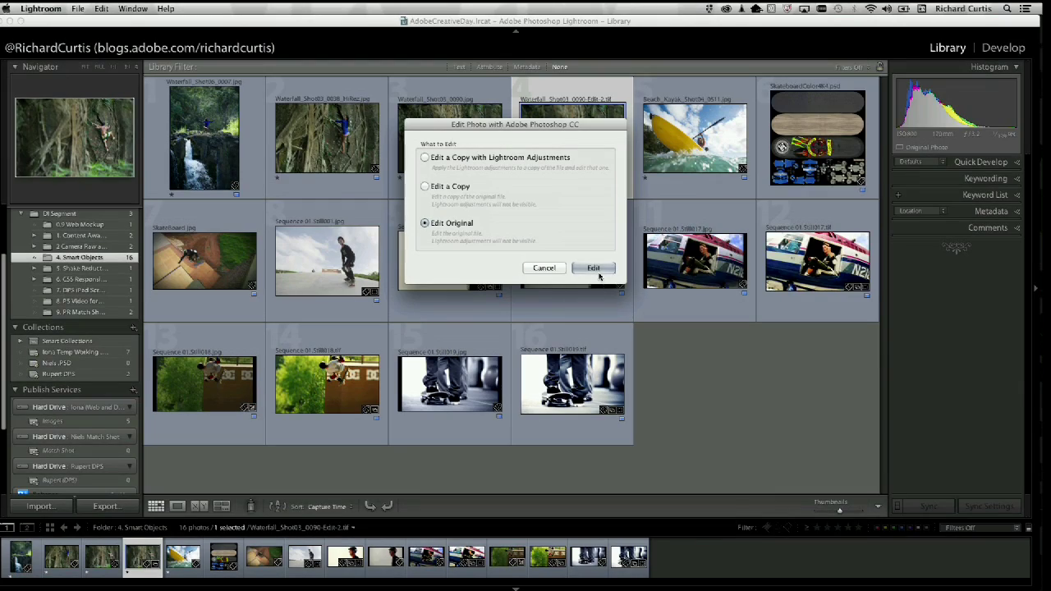
pyautogui.click(597, 271)
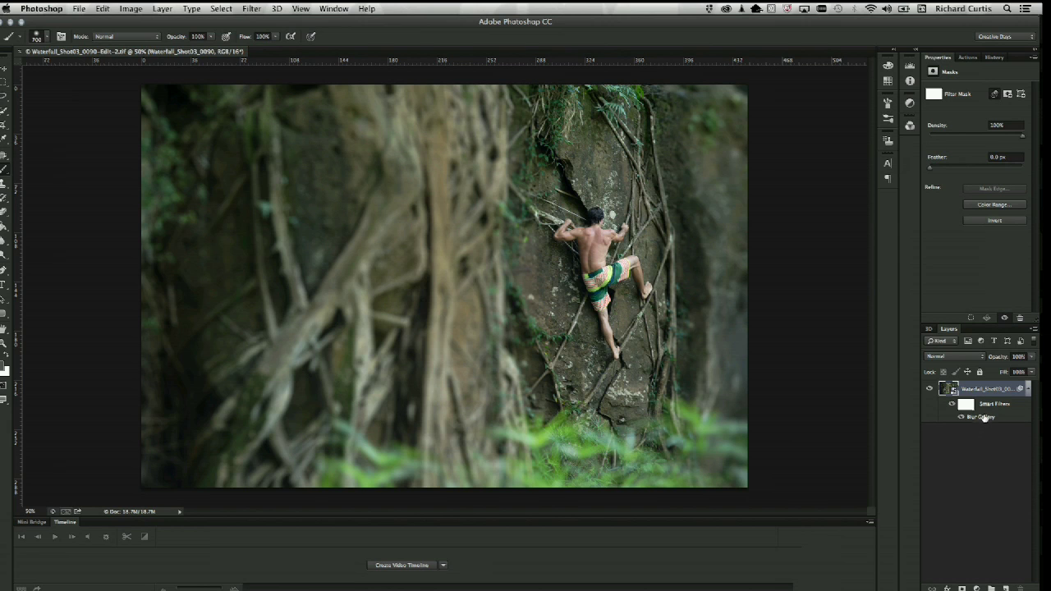
# Raise the climber photo's tilt-shift Blur Gallery blur to 17 px and apply it
pyautogui.doubleClick(981, 417)
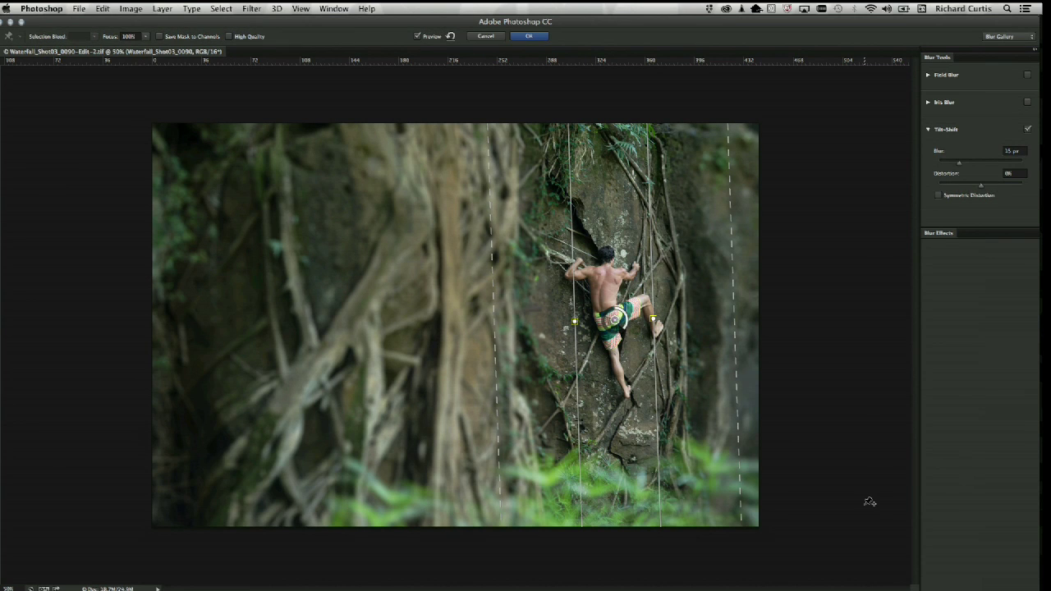
pyautogui.click(249, 8)
pyautogui.click(1029, 308)
pyautogui.moveTo(623, 332); pyautogui.dragTo(618, 333)
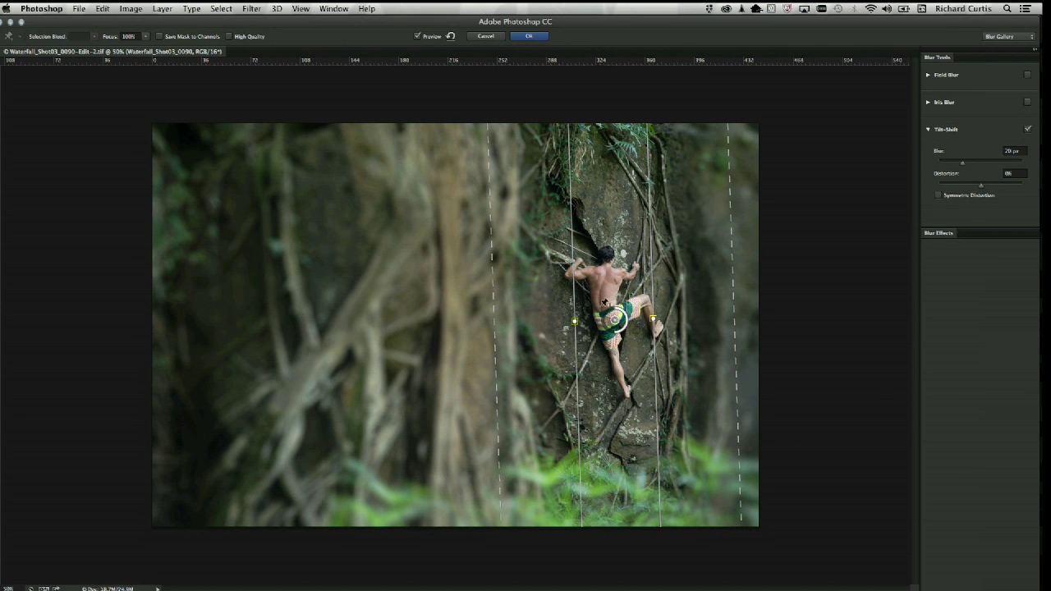
pyautogui.click(529, 36)
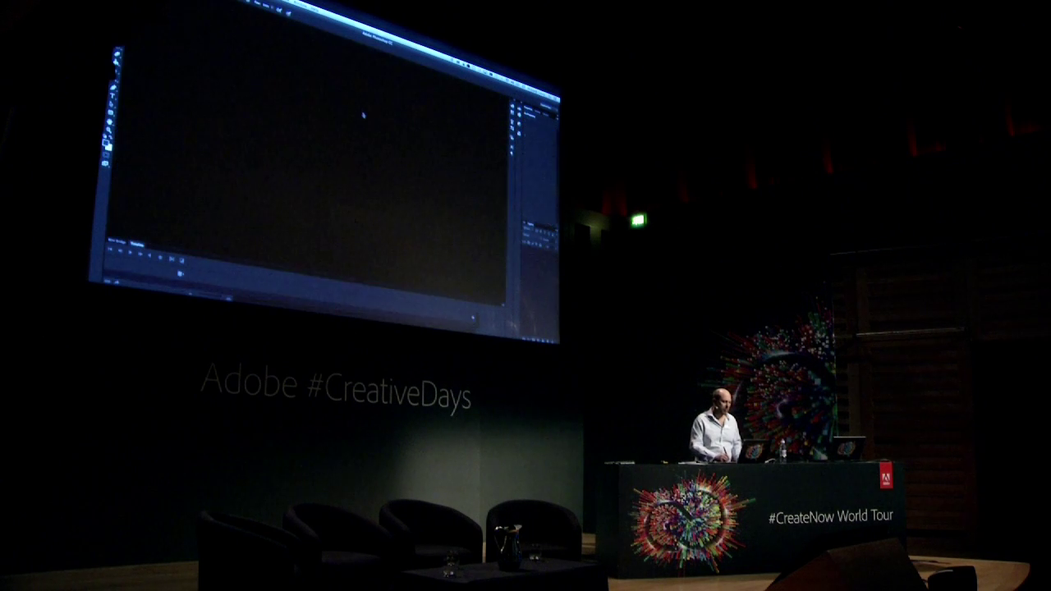
# Open Hiking_Shot02_0001 SH_2500 from the 5. Shake Reduction folder in Photoshop as a smart object
pyautogui.press('super+Tab')
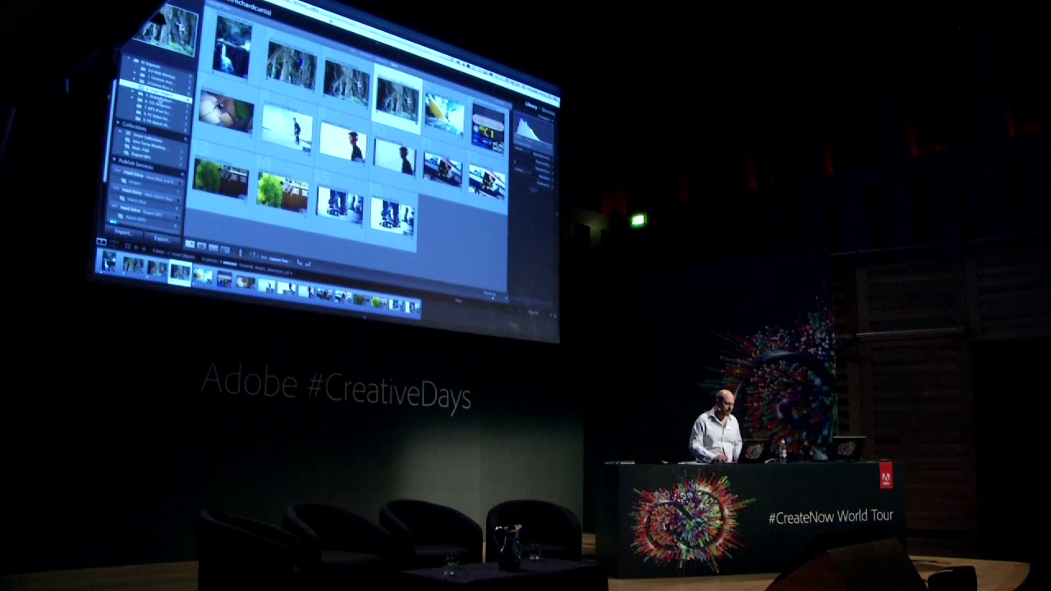
pyautogui.click(156, 98)
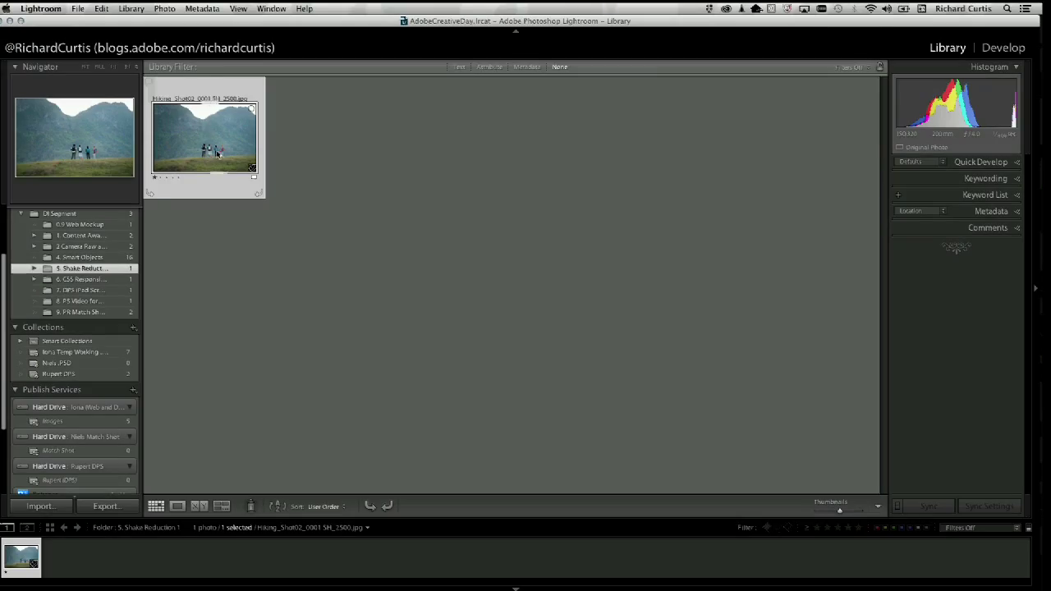
pyautogui.rightClick(210, 146)
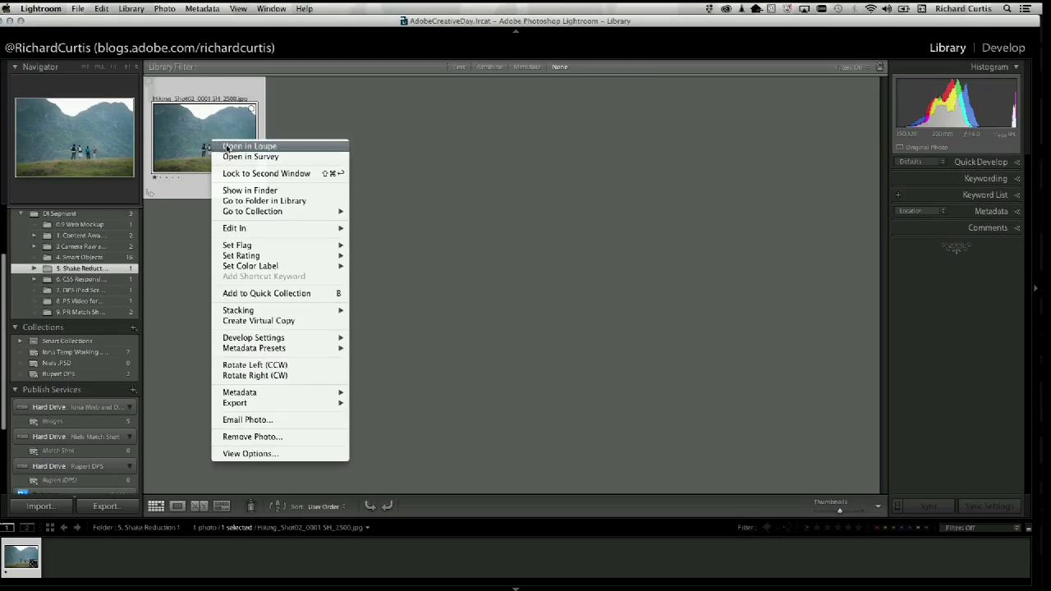
pyautogui.moveTo(274, 229)
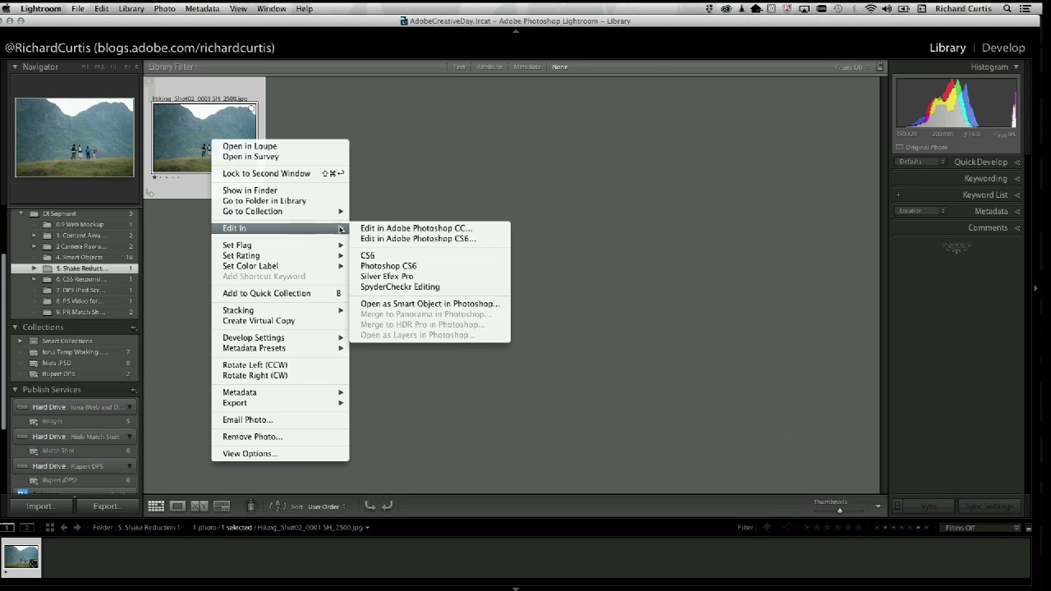
pyautogui.click(422, 303)
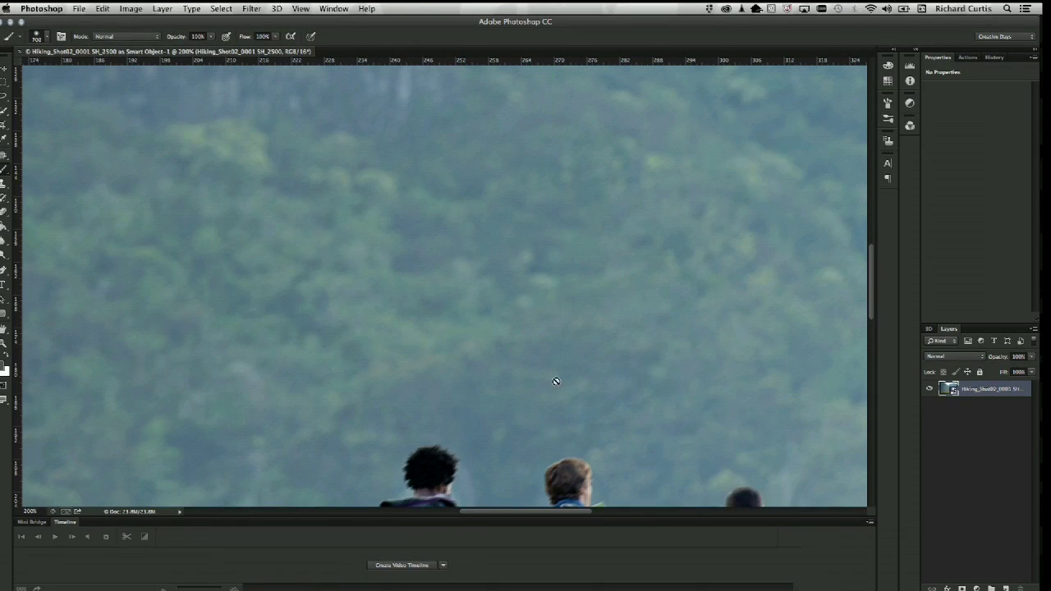
# Pan the canvas to show all four hikers, then bring up the Sharpen filter list
pyautogui.moveTo(553, 443); pyautogui.dragTo(422, 159)
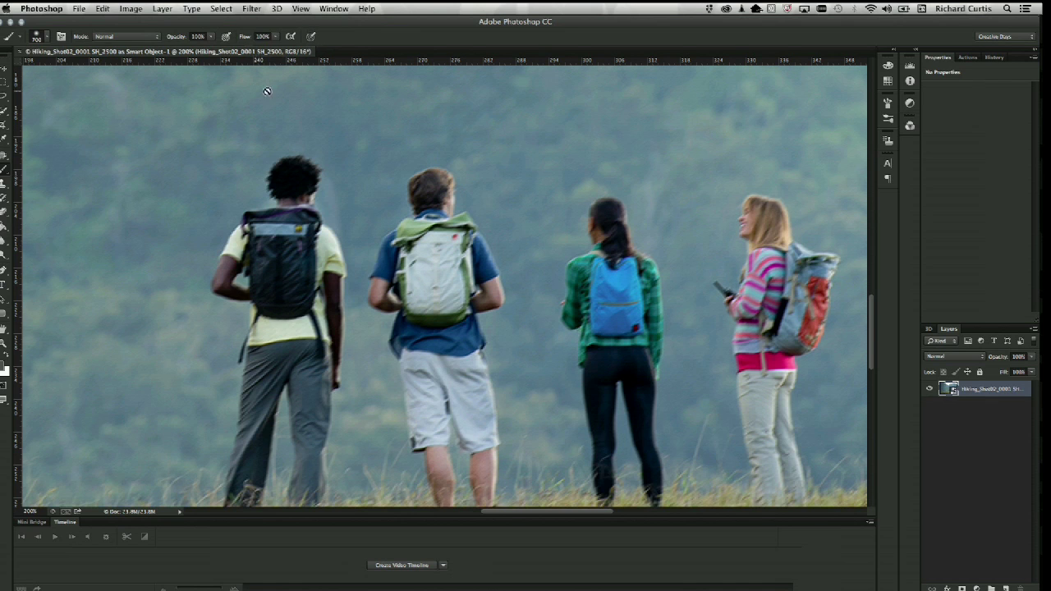
pyautogui.click(251, 9)
# Apply Shake Reduction to the hiking photo with the Detail loupe positioned over the hikers
pyautogui.moveTo(304, 199)
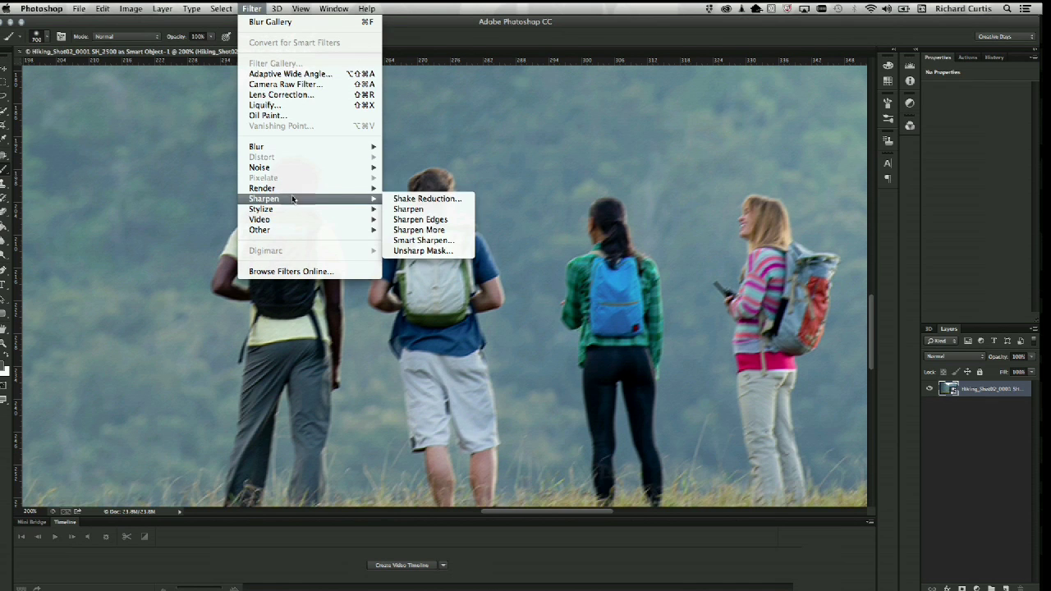
pyautogui.click(447, 200)
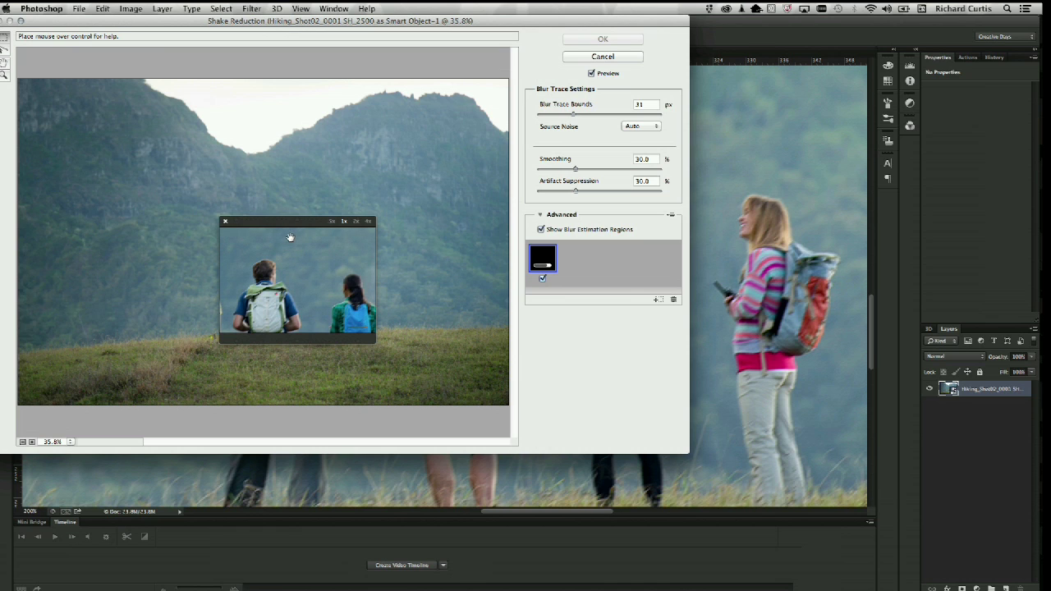
pyautogui.moveTo(272, 223); pyautogui.dragTo(326, 148)
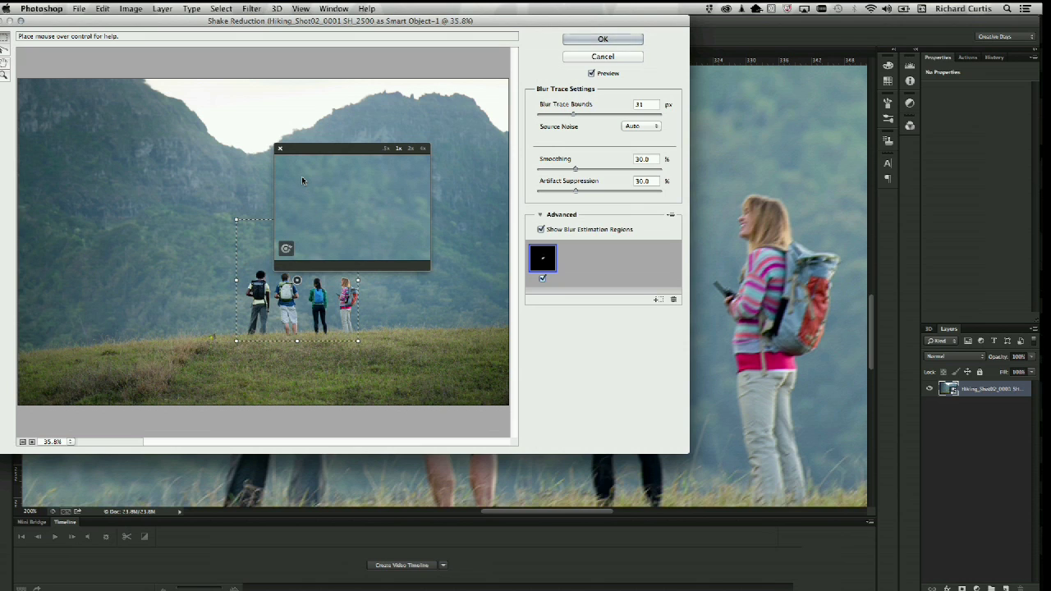
pyautogui.click(549, 266)
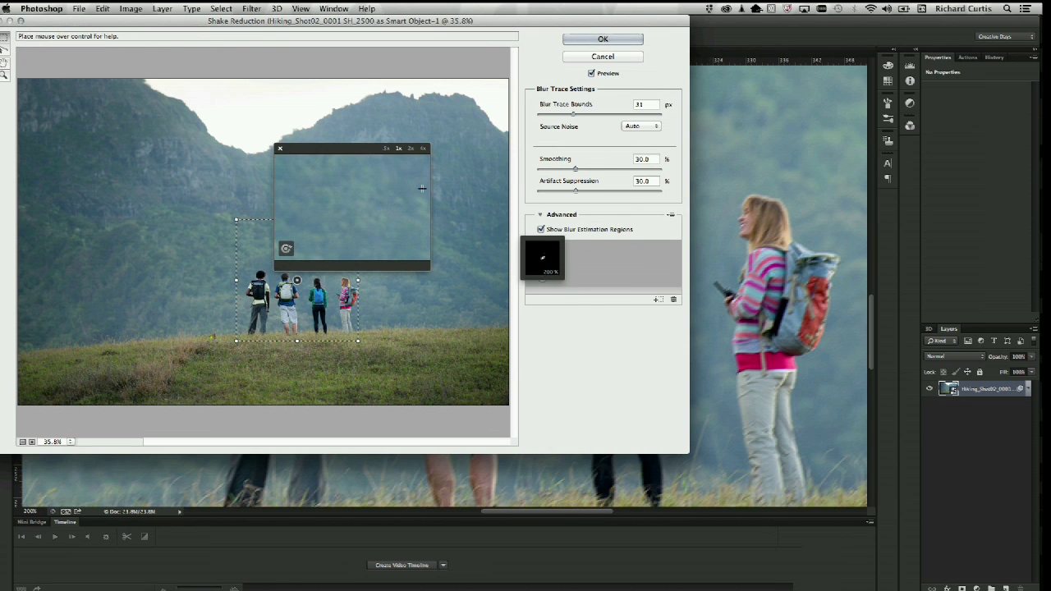
pyautogui.moveTo(336, 150)
pyautogui.mouseDown()
pyautogui.moveTo(280, 231)
pyautogui.moveTo(267, 226)
pyautogui.mouseUp()
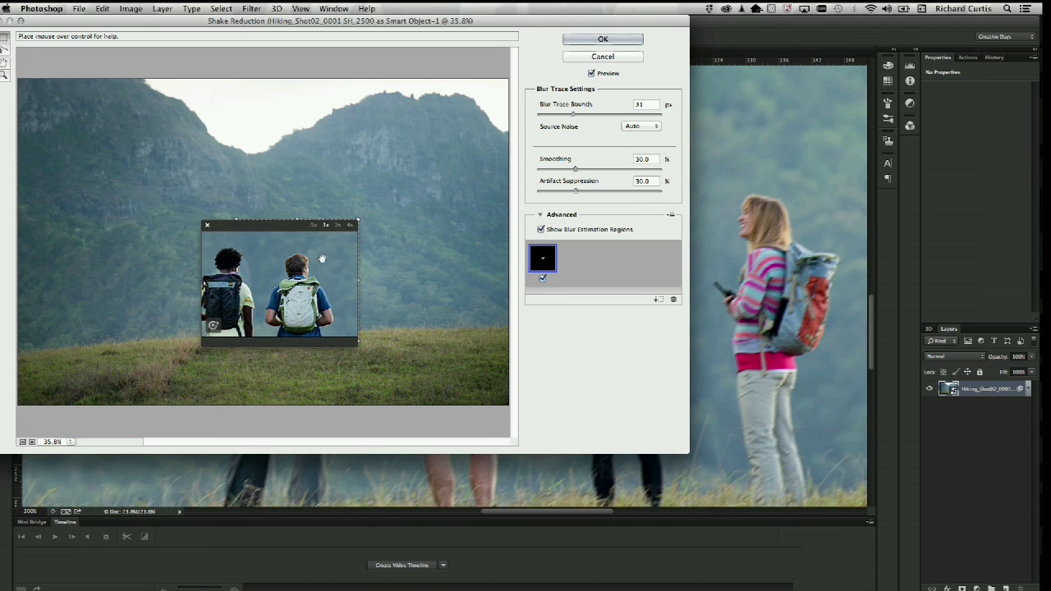
pyautogui.click(604, 39)
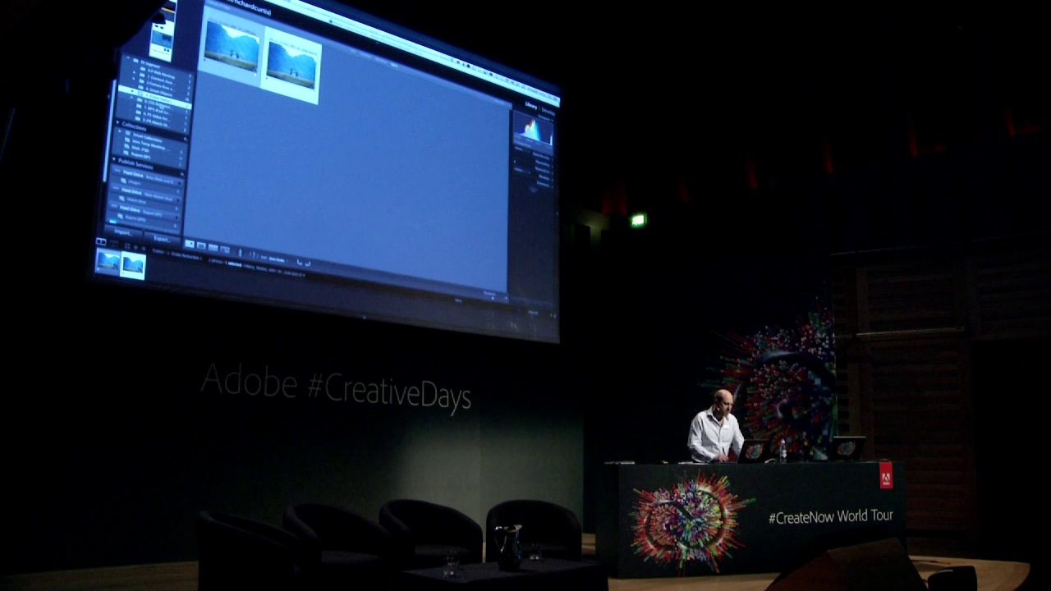
# Add the Zipline photo to the Hard Drive Images collection and publish all eight photos
pyautogui.click(148, 143)
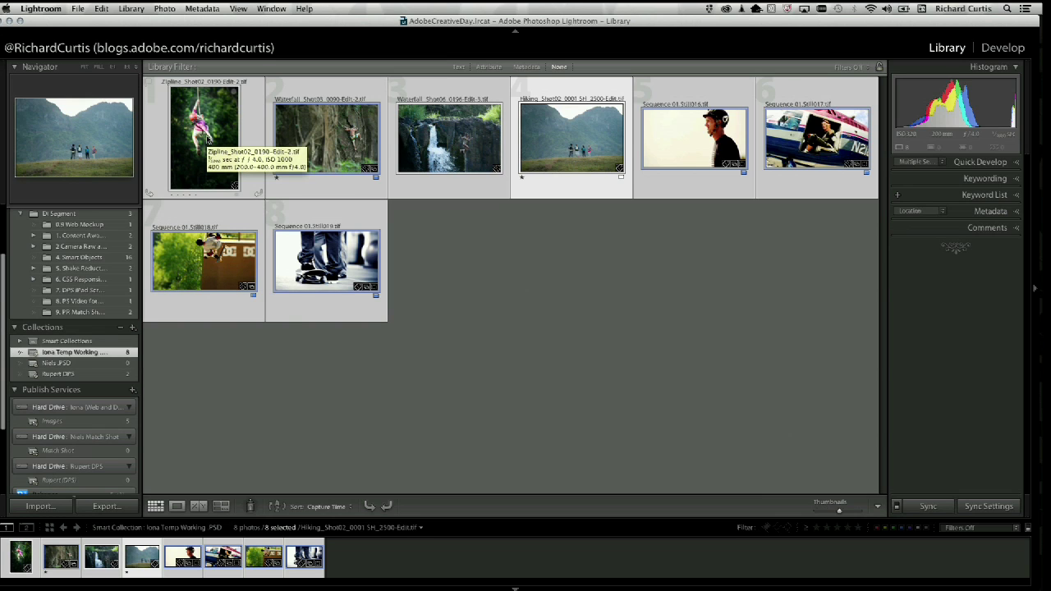
pyautogui.moveTo(170, 144); pyautogui.dragTo(59, 422)
pyautogui.click(54, 421)
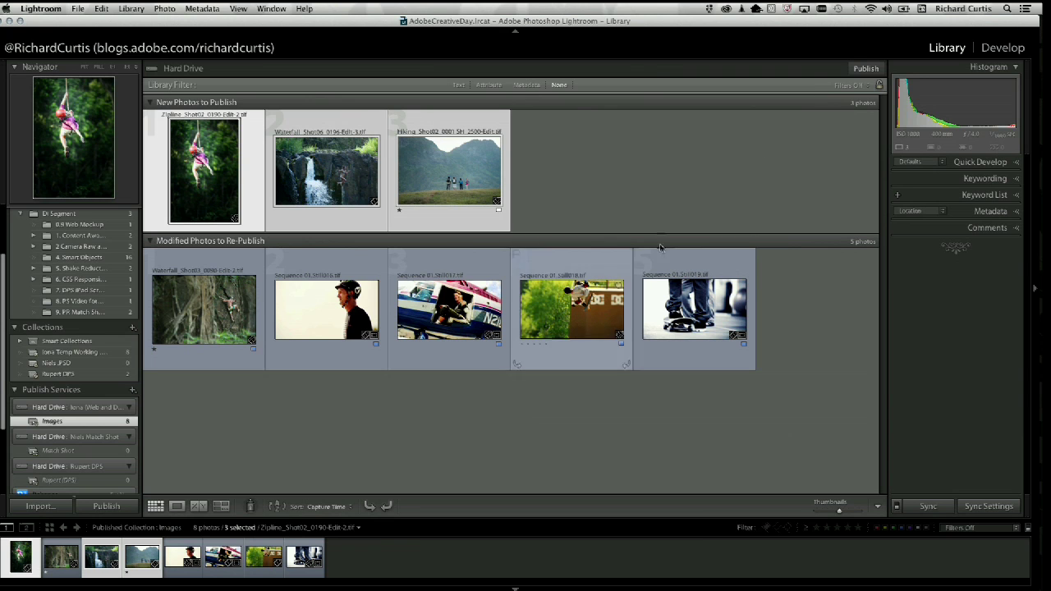
pyautogui.click(864, 70)
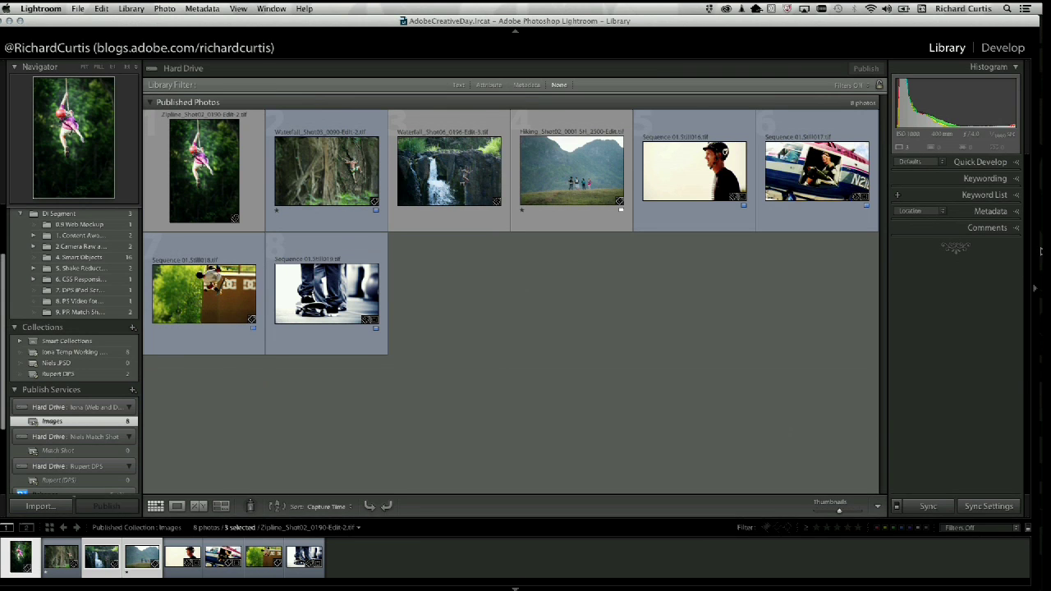
# Check the eight published JPEGs in the TEAM Images folder in Finder, then return to Lightroom
pyautogui.moveTo(1024, 240)
pyautogui.click(1029, 94)
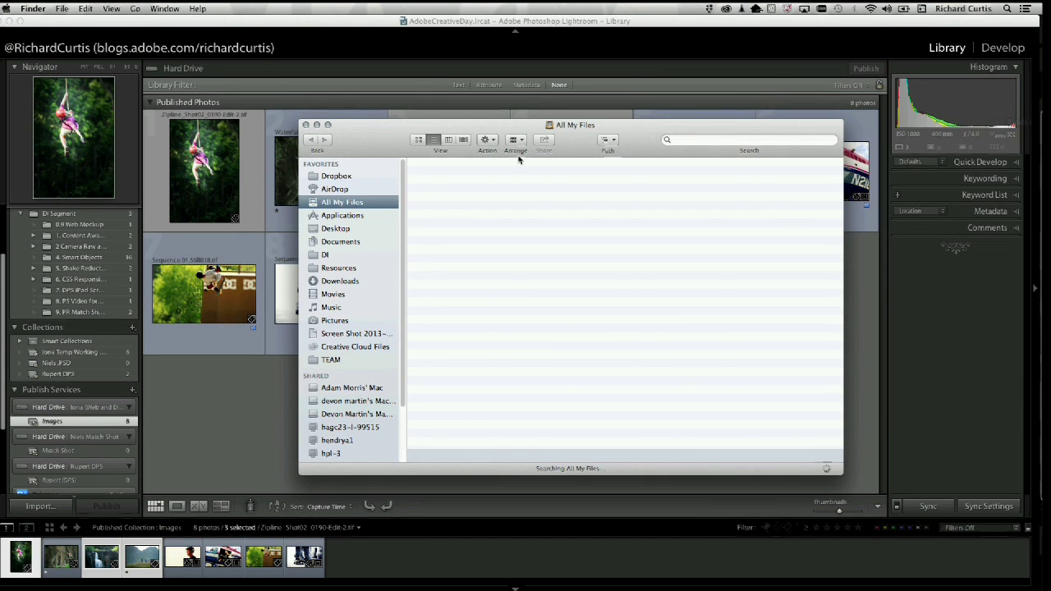
pyautogui.click(329, 360)
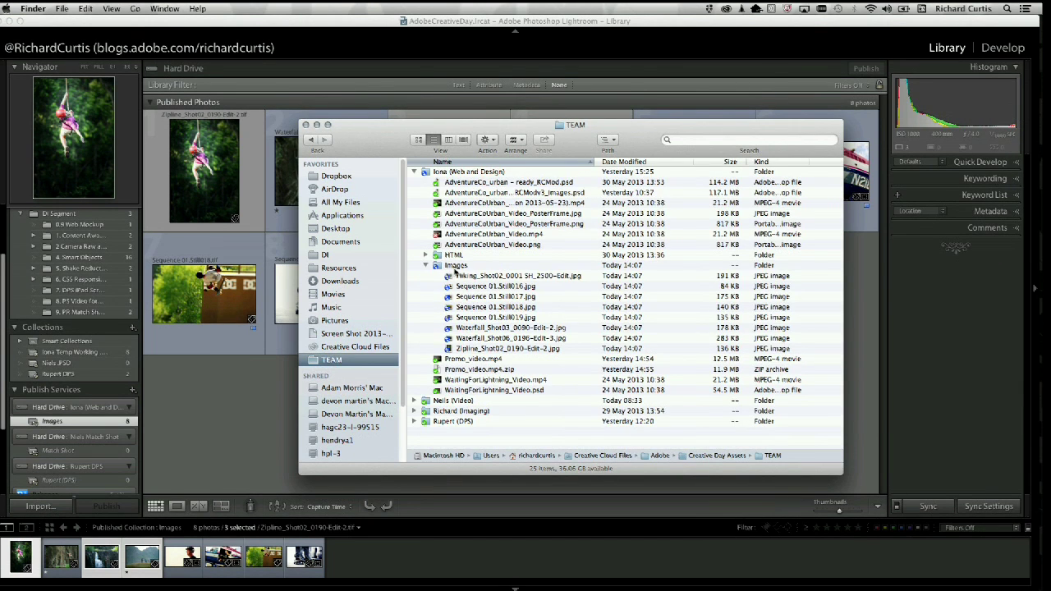
pyautogui.click(456, 275)
pyautogui.keyDown('shift'); pyautogui.click(478, 349); pyautogui.keyUp('shift')
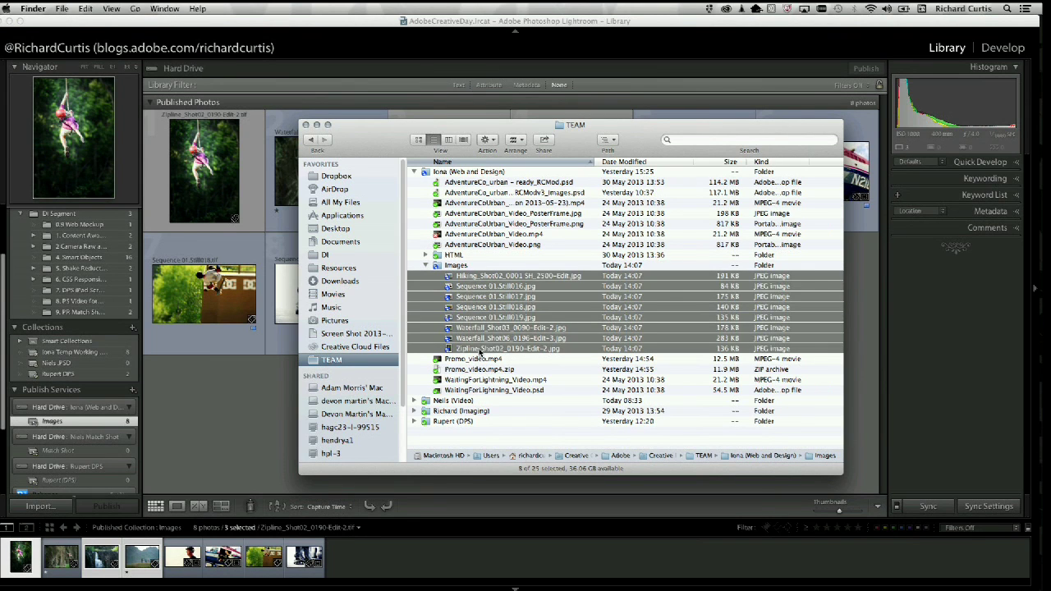
pyautogui.click(608, 140)
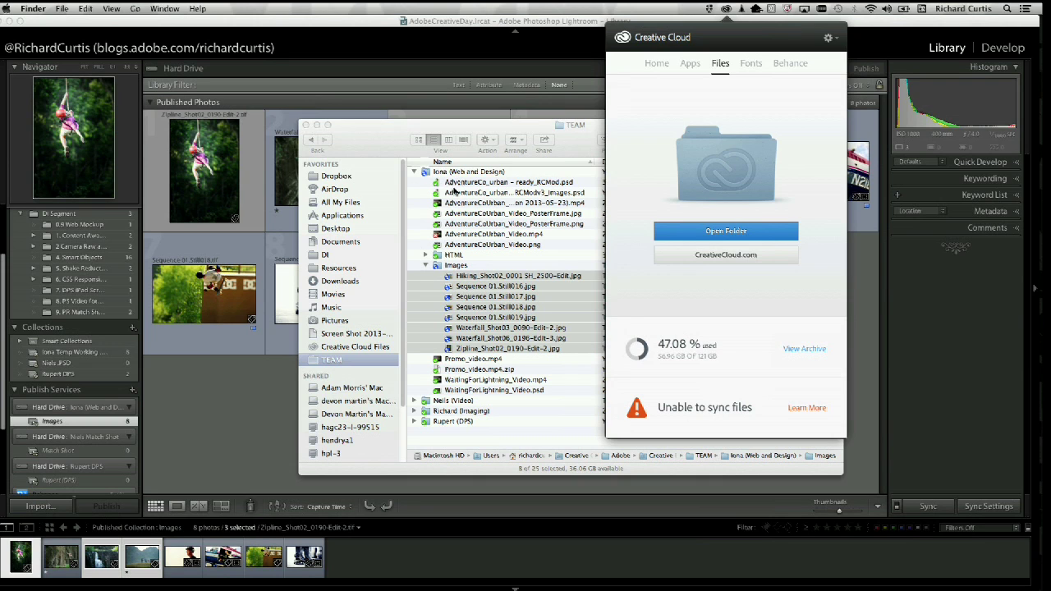
pyautogui.click(294, 33)
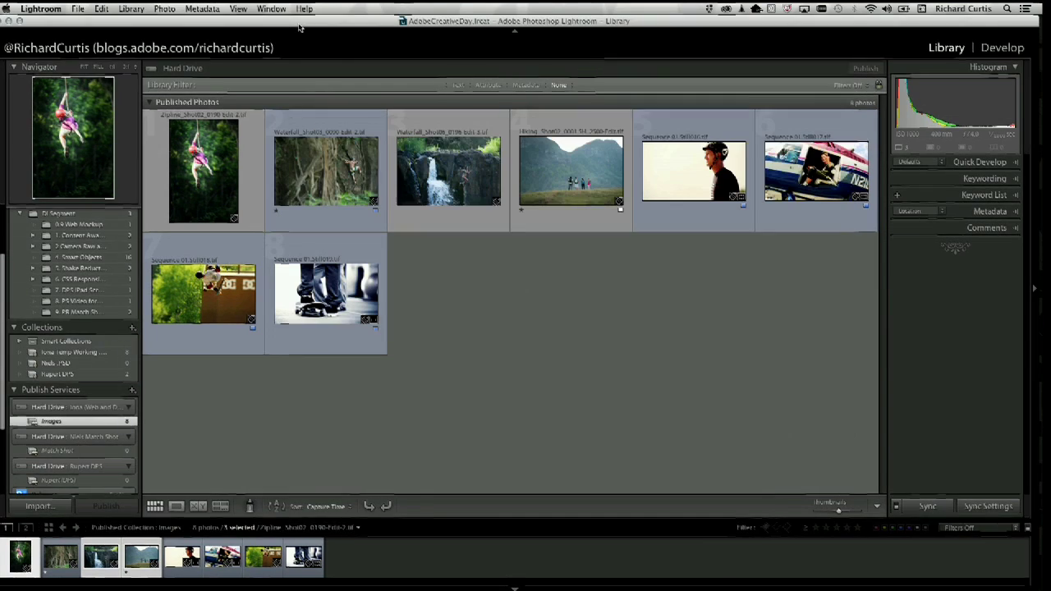
# Show the AdventureCo_urban layout from 6. CSS Responsive Web Layout zoomed in on its own
pyautogui.click(90, 283)
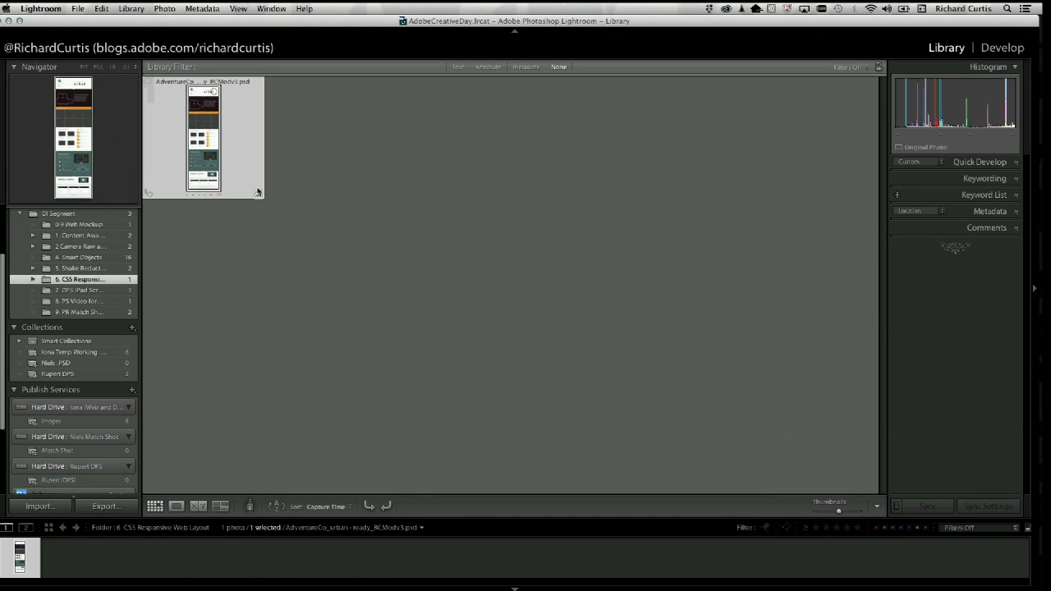
pyautogui.press('e')
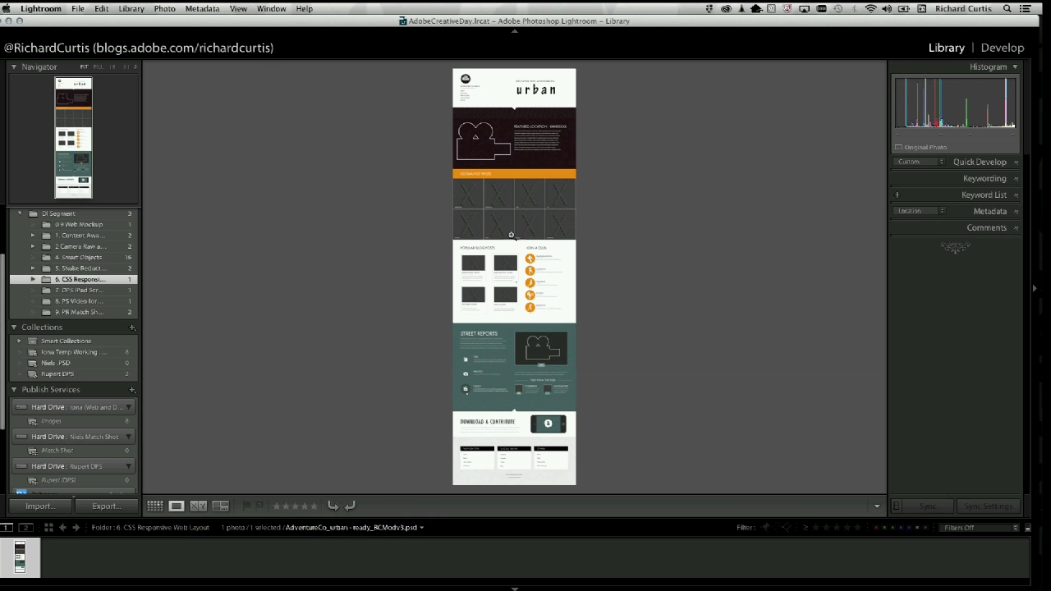
pyautogui.press('z')
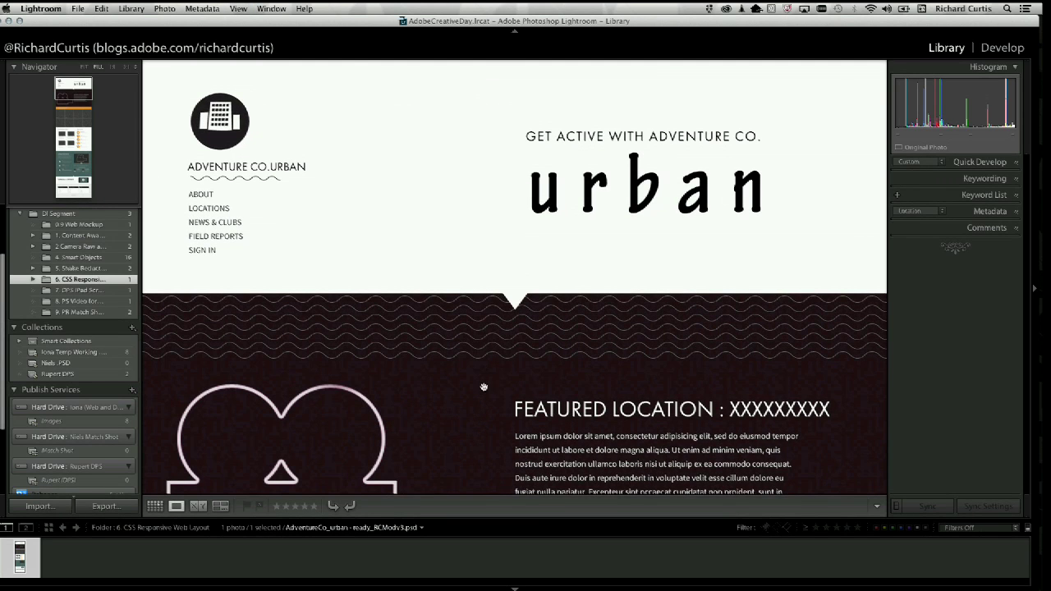
pyautogui.scroll(-10, 484, 388)
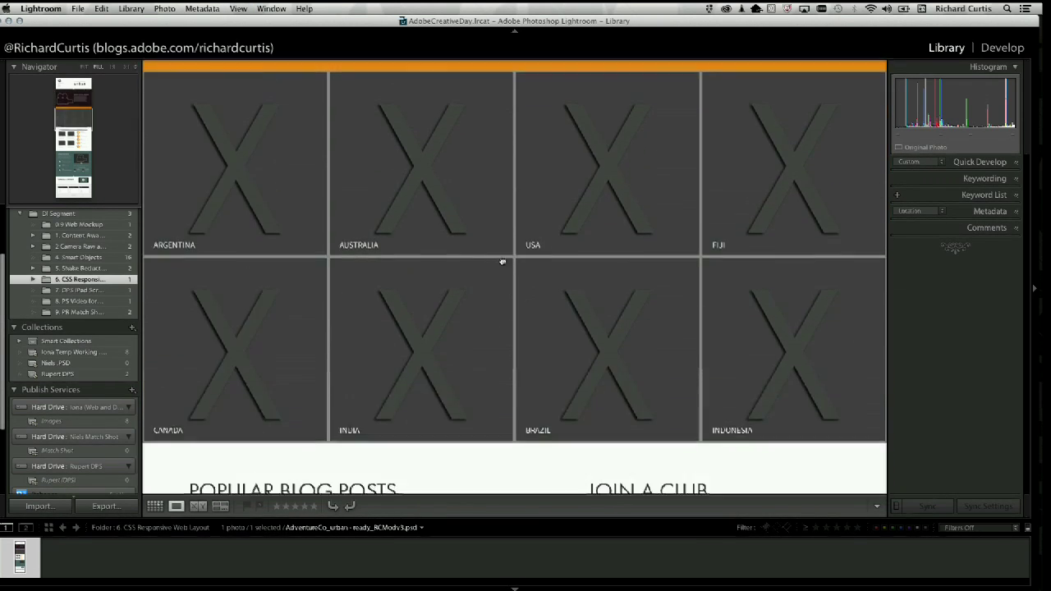
# Send the layout image to Edit in Adobe Photoshop CC
pyautogui.rightClick(426, 244)
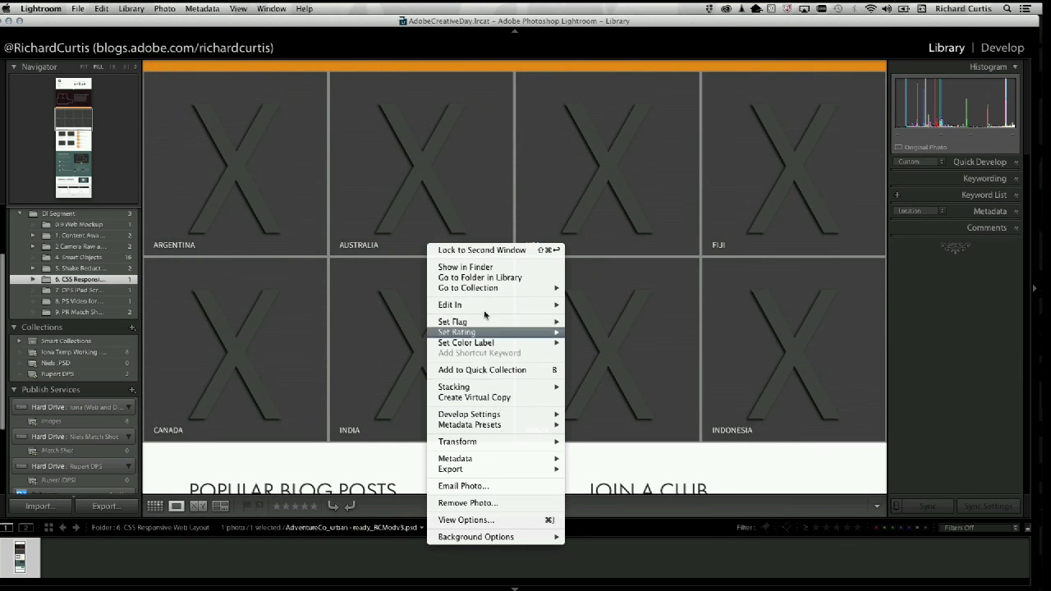
pyautogui.moveTo(487, 306)
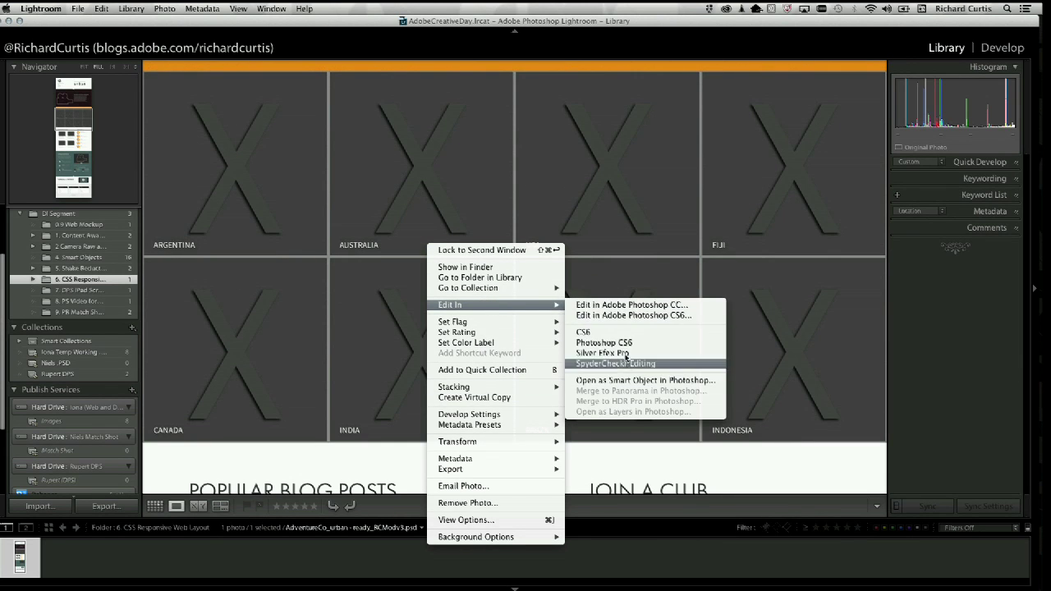
pyautogui.click(647, 307)
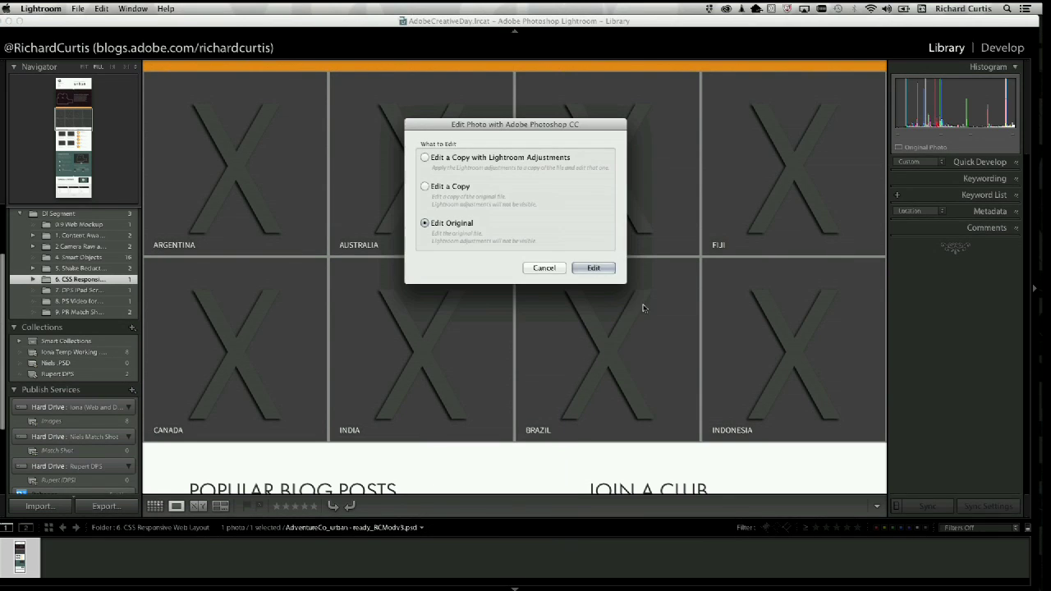
# Edit the original in Photoshop, open the 8-tile grid smart object, and hide its X placeholders
pyautogui.click(593, 268)
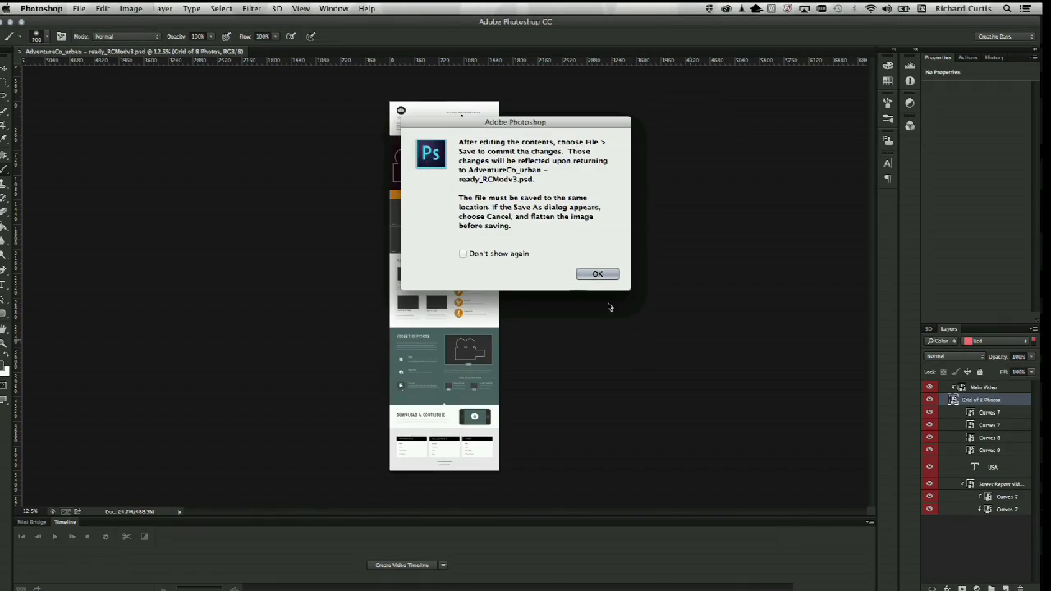
pyautogui.click(599, 274)
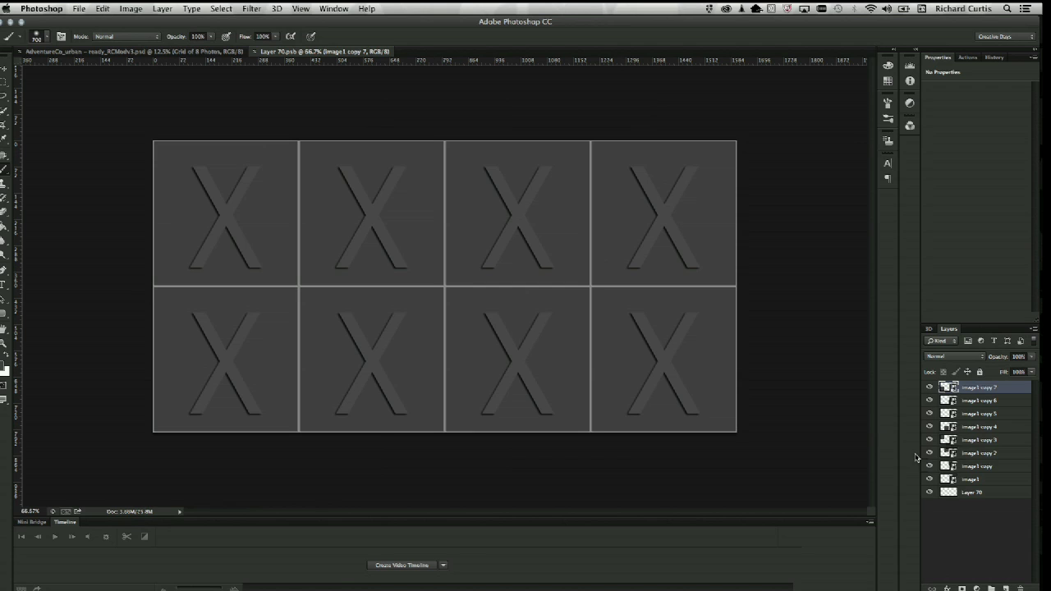
pyautogui.click(930, 479)
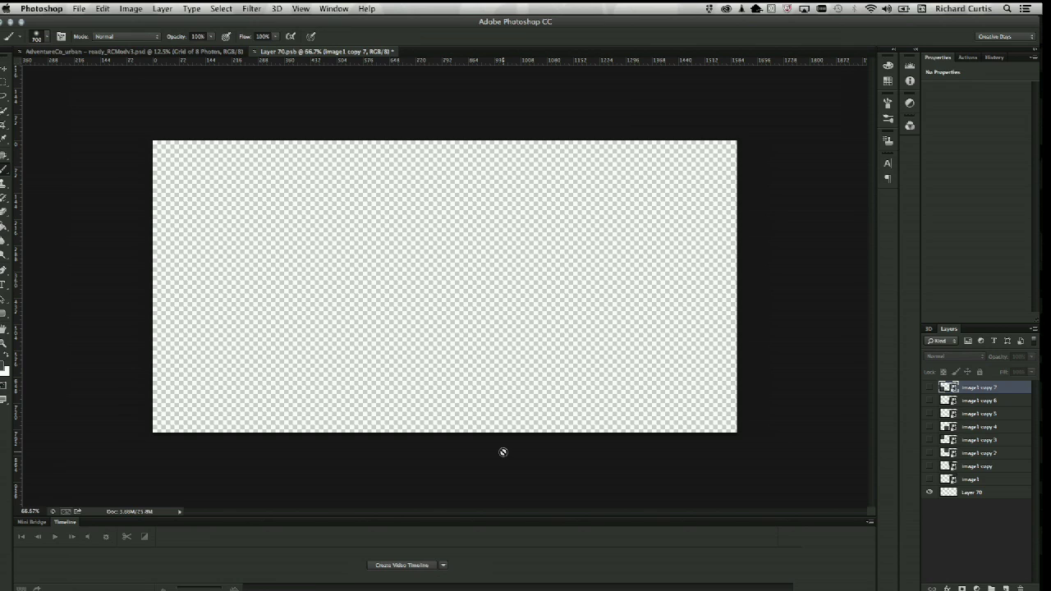
pyautogui.click(968, 57)
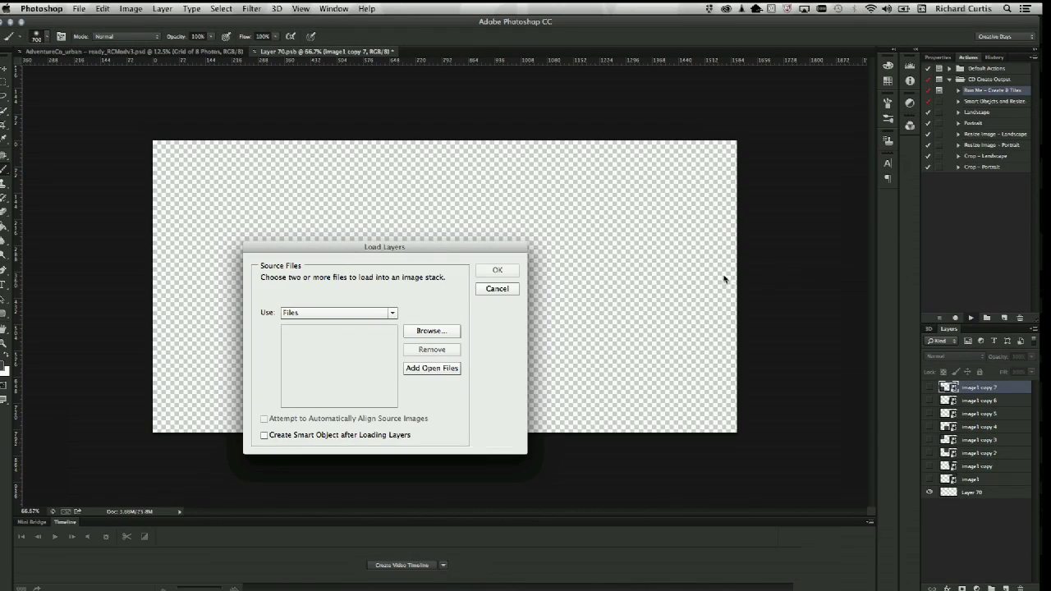
# Load the eight JPEGs from the Images folder as layers into a new Untitled1 document
pyautogui.moveTo(423, 249); pyautogui.dragTo(567, 117)
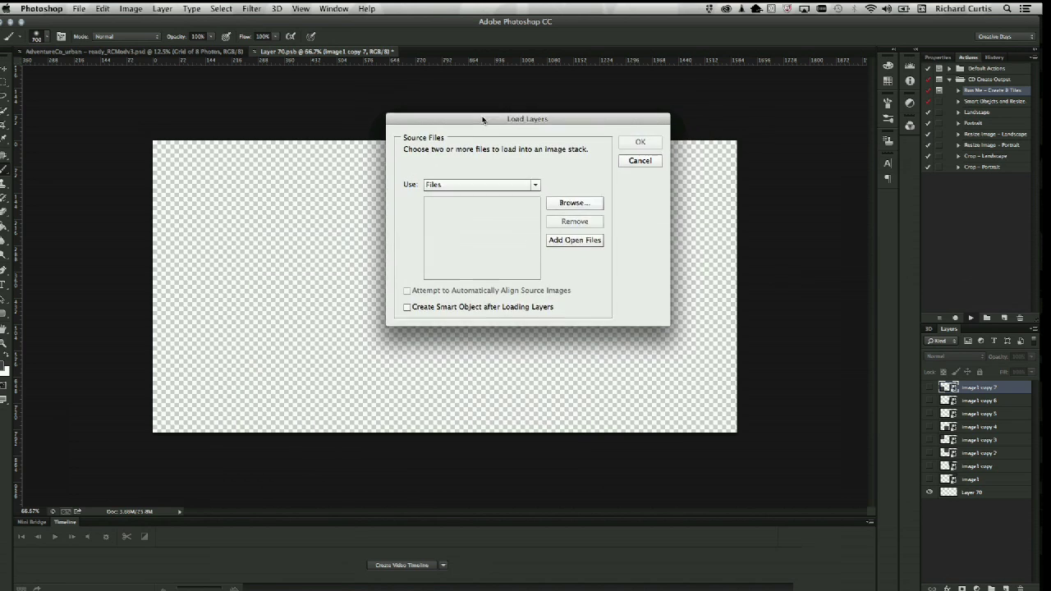
pyautogui.click(572, 205)
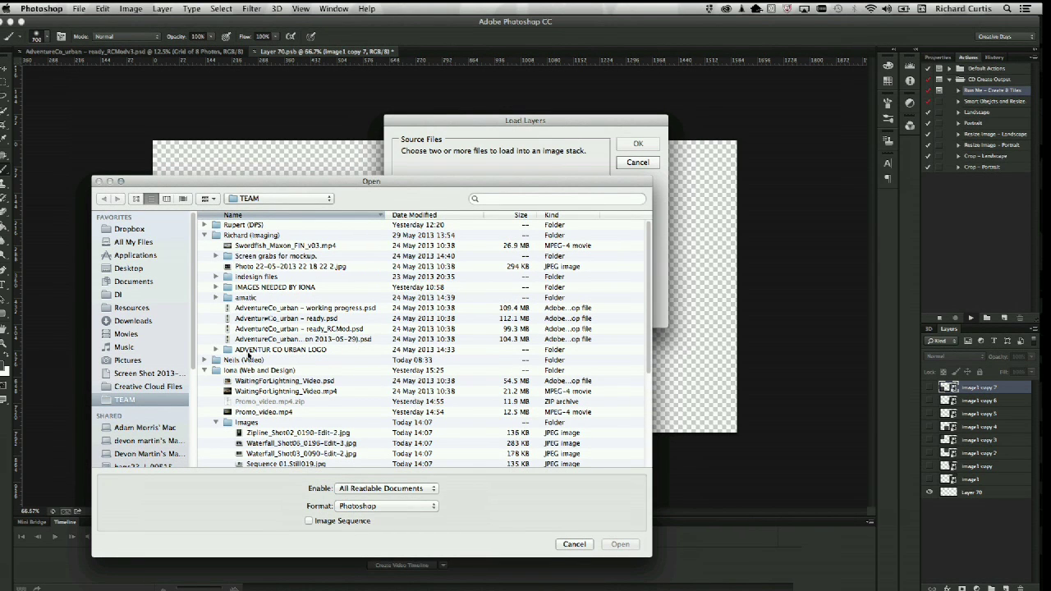
pyautogui.scroll(-5, 645, 291)
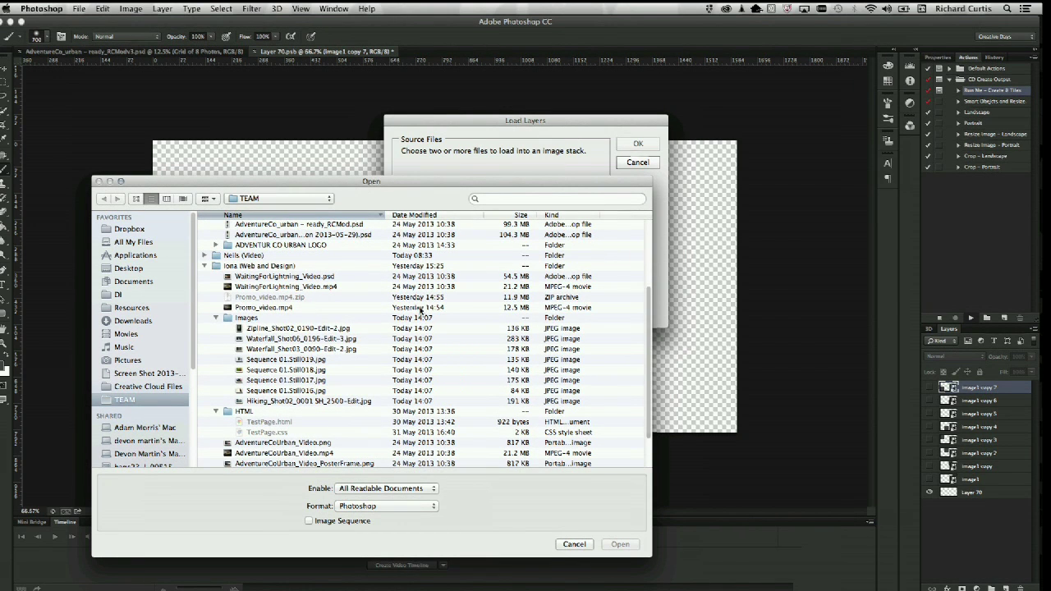
pyautogui.click(264, 328)
pyautogui.keyDown('shift'); pyautogui.click(270, 401); pyautogui.keyUp('shift')
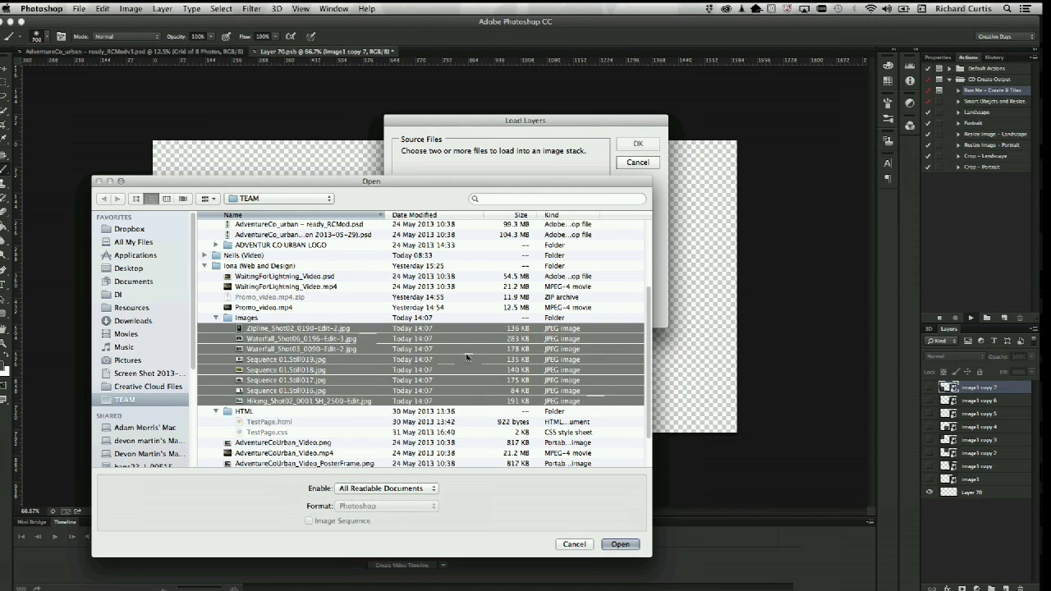
pyautogui.click(620, 544)
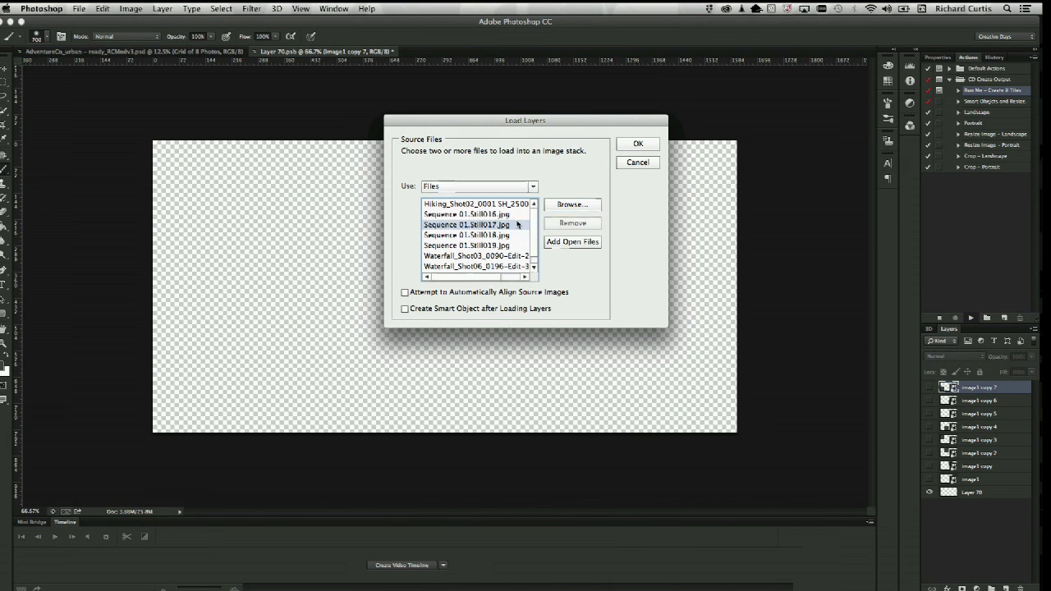
pyautogui.click(639, 143)
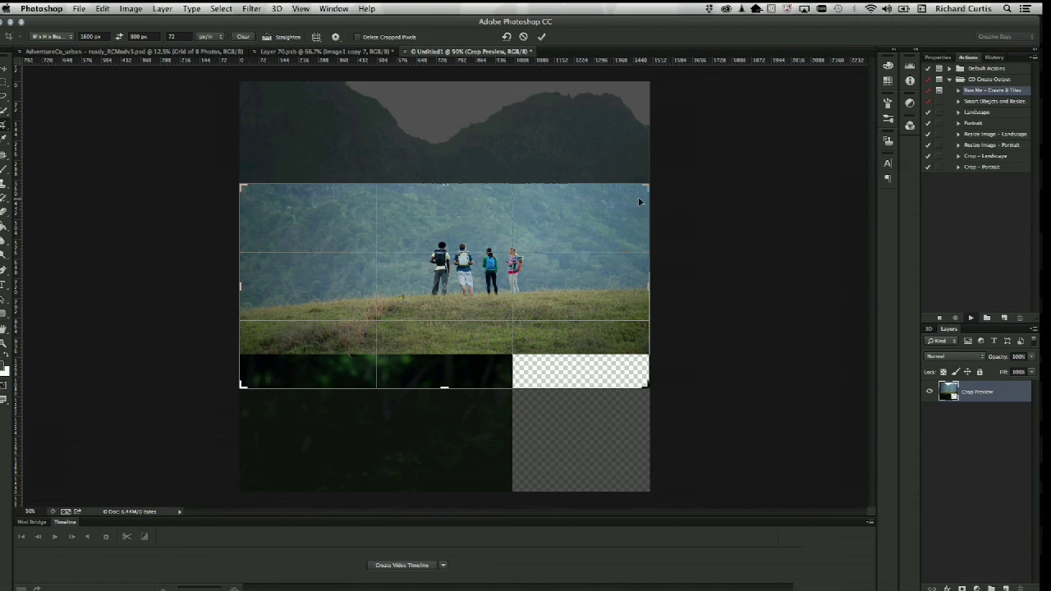
# Commit the crop so the action tiles the eight photos into a four-by-two grid
pyautogui.click(542, 38)
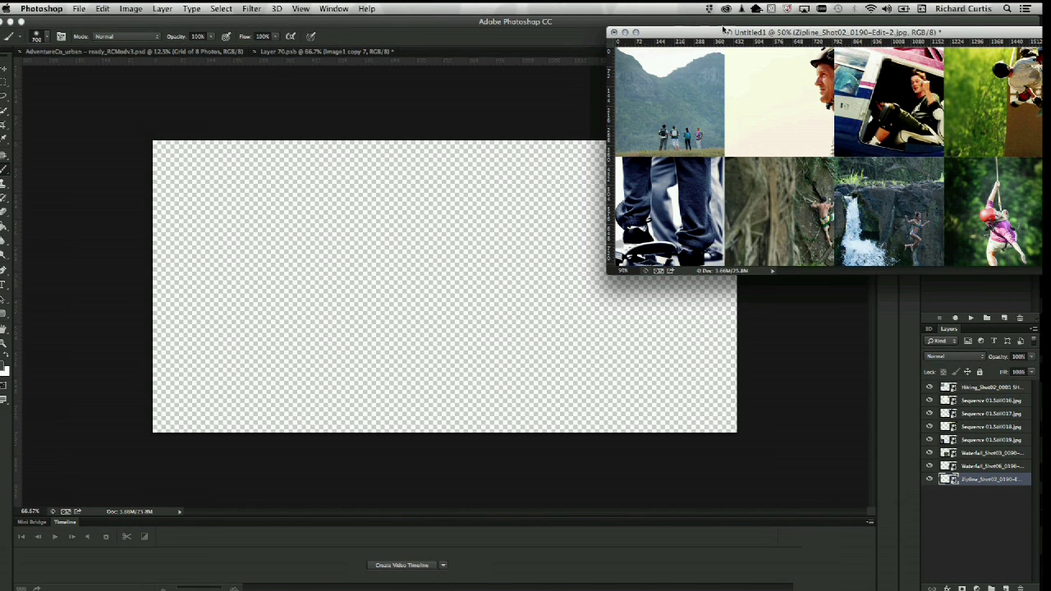
# Copy the eight photo layers into the Layer 70 grid and save it on closing
pyautogui.keyDown('shift'); pyautogui.click(977, 387); pyautogui.keyUp('shift')
pyautogui.moveTo(979, 389); pyautogui.dragTo(413, 236)
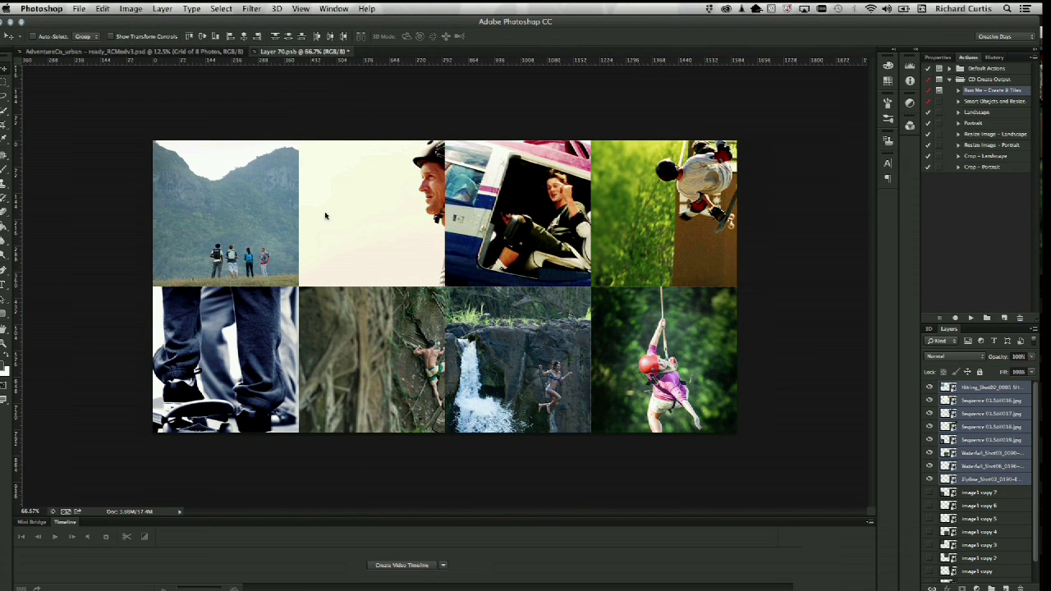
pyautogui.press('super+w')
pyautogui.click(606, 208)
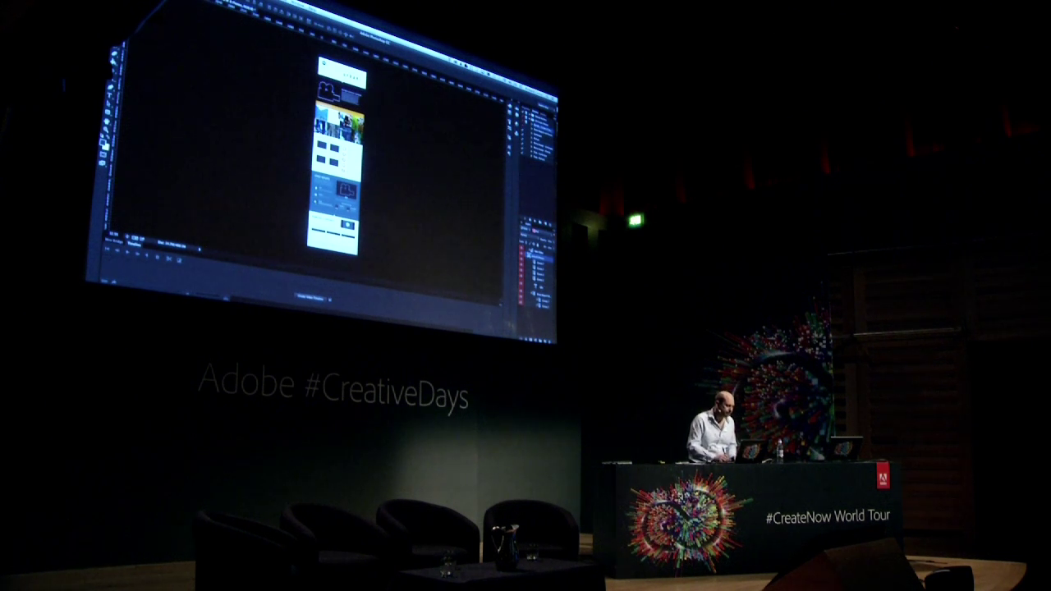
# Save the web page document, close Untitled1 without saving, and hide Photoshop
pyautogui.press('super+s')
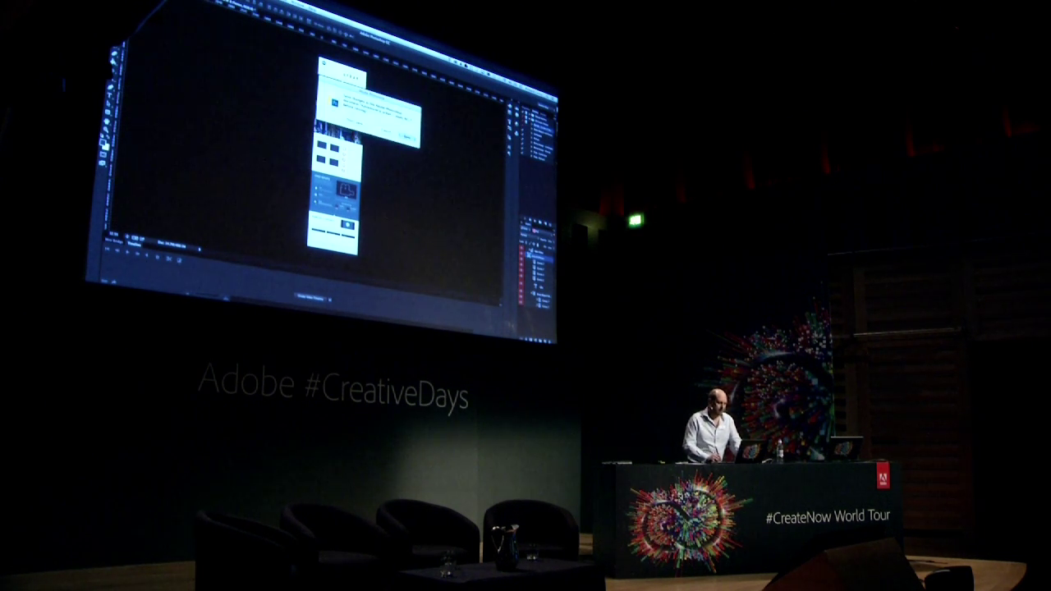
pyautogui.press('Return')
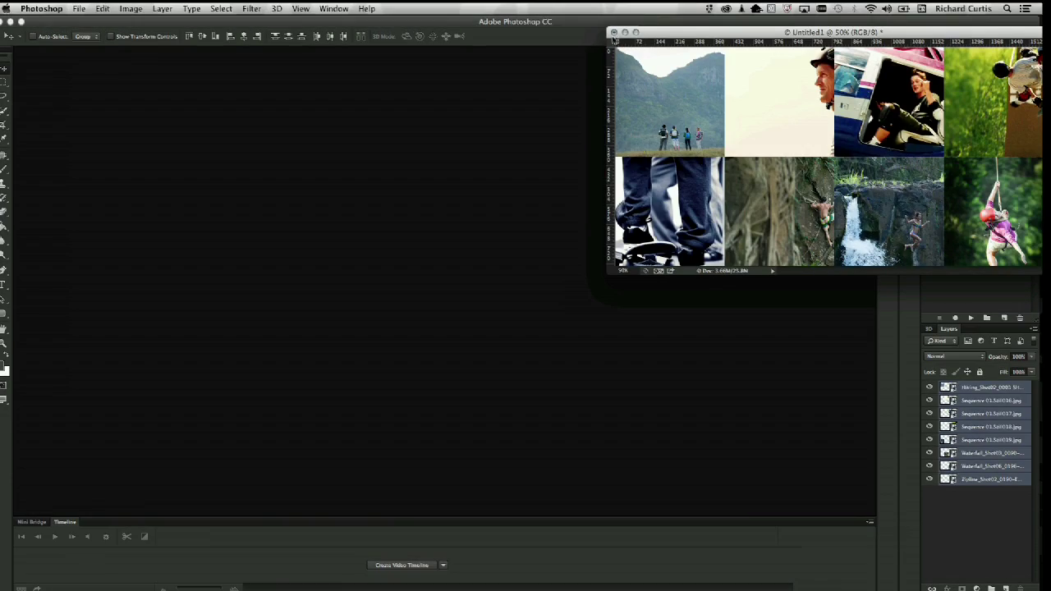
pyautogui.click(616, 33)
pyautogui.click(478, 210)
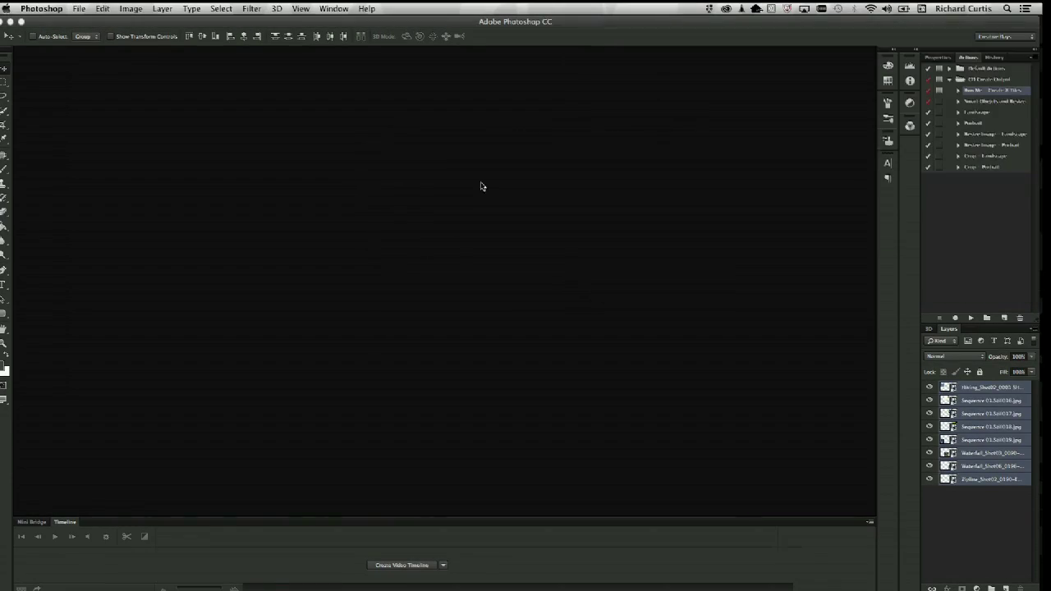
pyautogui.click(11, 21)
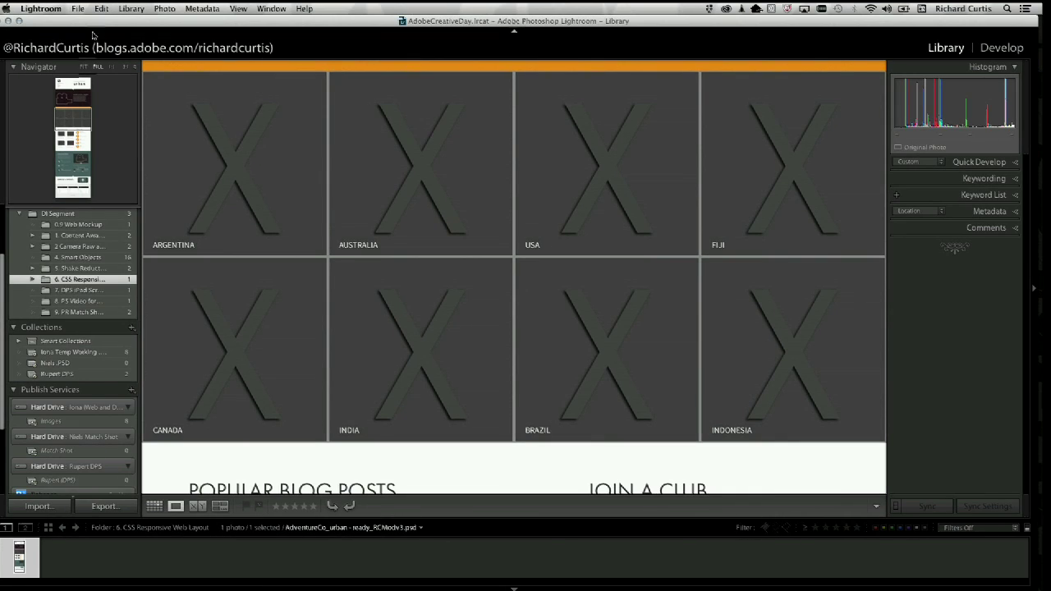
# Edit the original Swordfish_Maxon_FIN_v03_Frames.psd from 7. DPS iPad Scrub Video in Photoshop CC
pyautogui.click(79, 290)
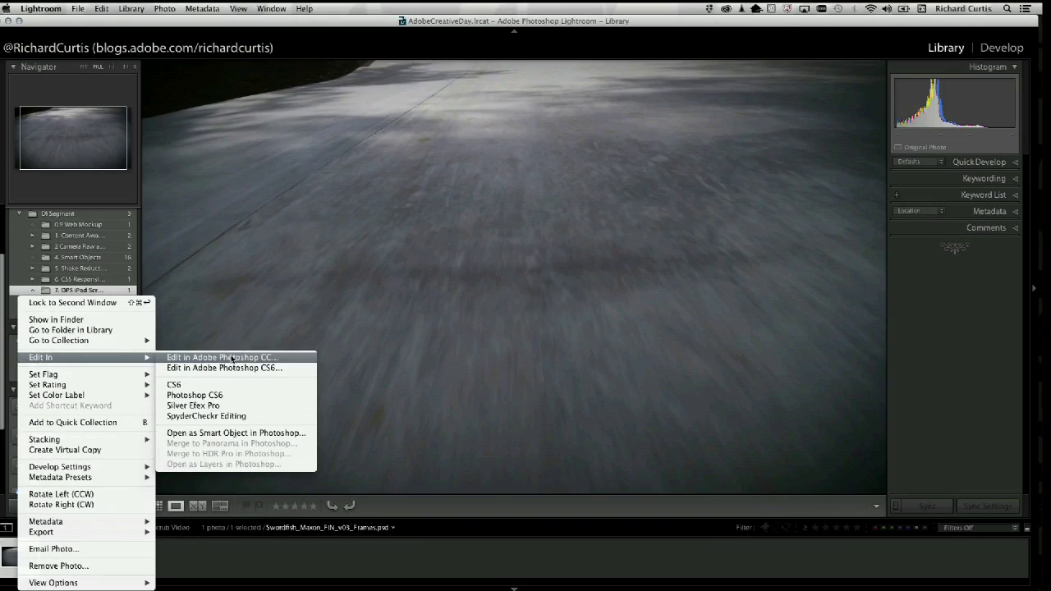
pyautogui.click(231, 358)
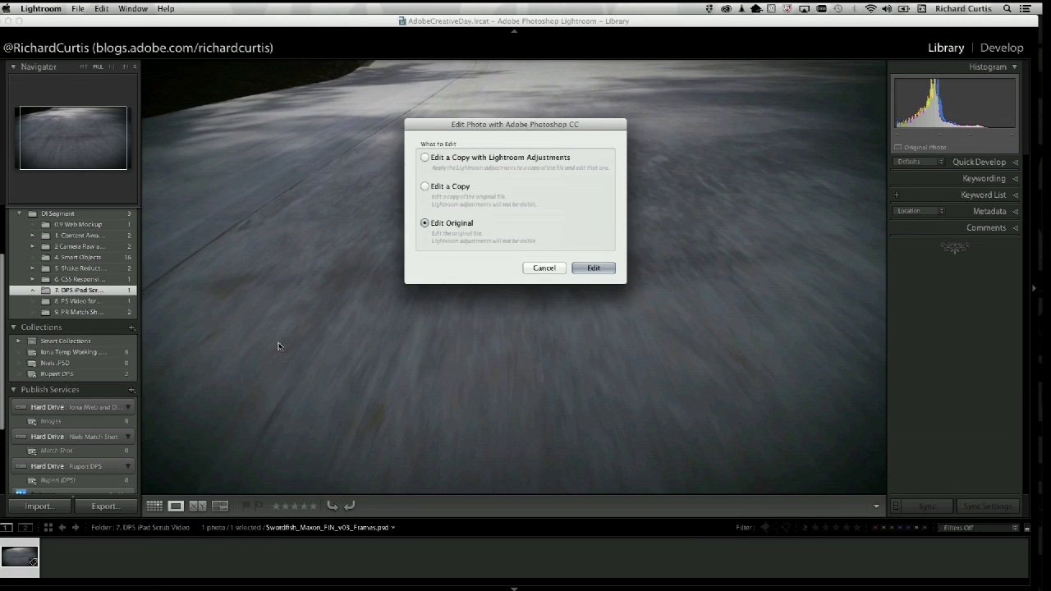
pyautogui.click(591, 270)
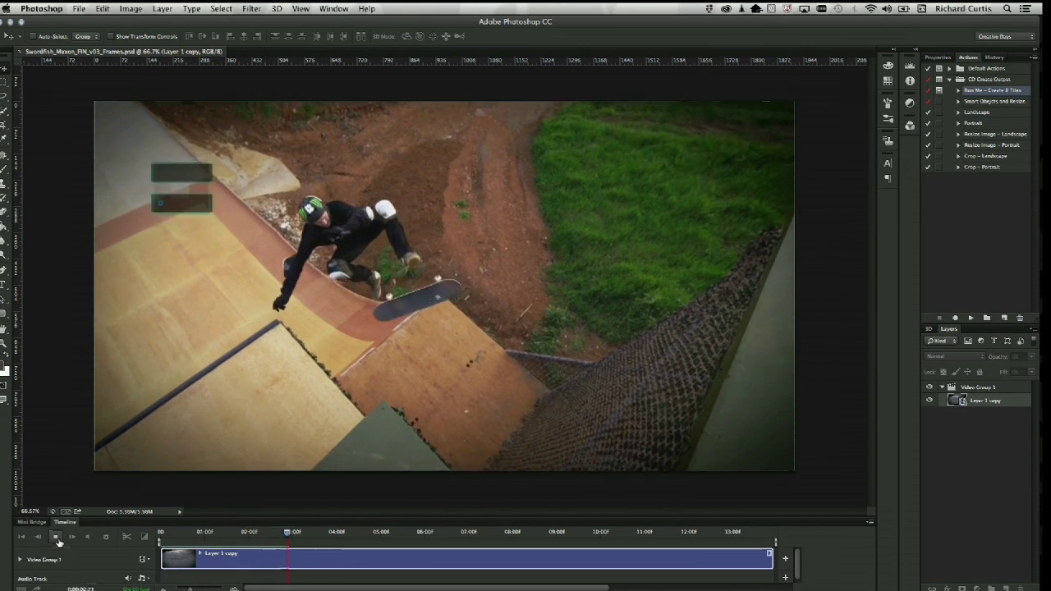
# Play the skate video through, stop it, and drag the playhead back to the start
pyautogui.press('XF86AudioRaiseVolume')
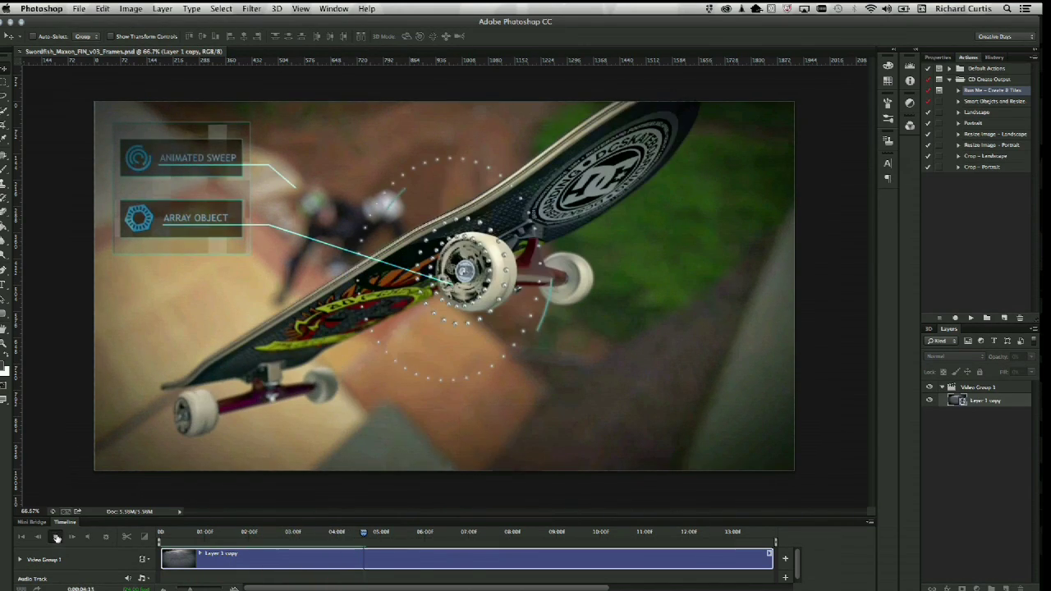
pyautogui.press('space')
pyautogui.moveTo(364, 536); pyautogui.dragTo(39, 546)
# Render frames 0–334 to the Scrub folder as a 500 × 264, 12 fps JPEG sequence
pyautogui.click(37, 588)
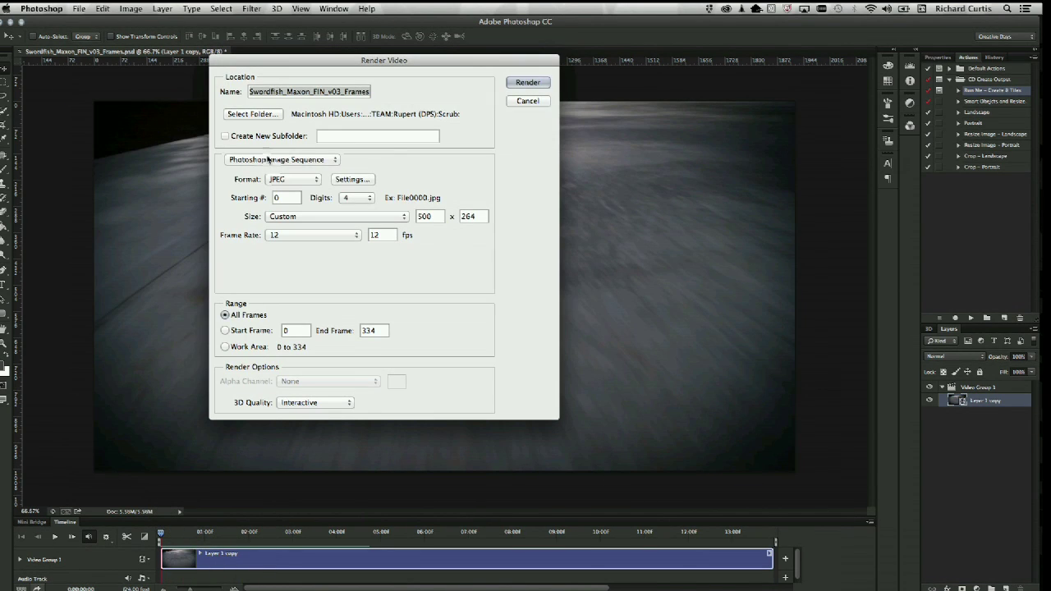
pyautogui.click(251, 113)
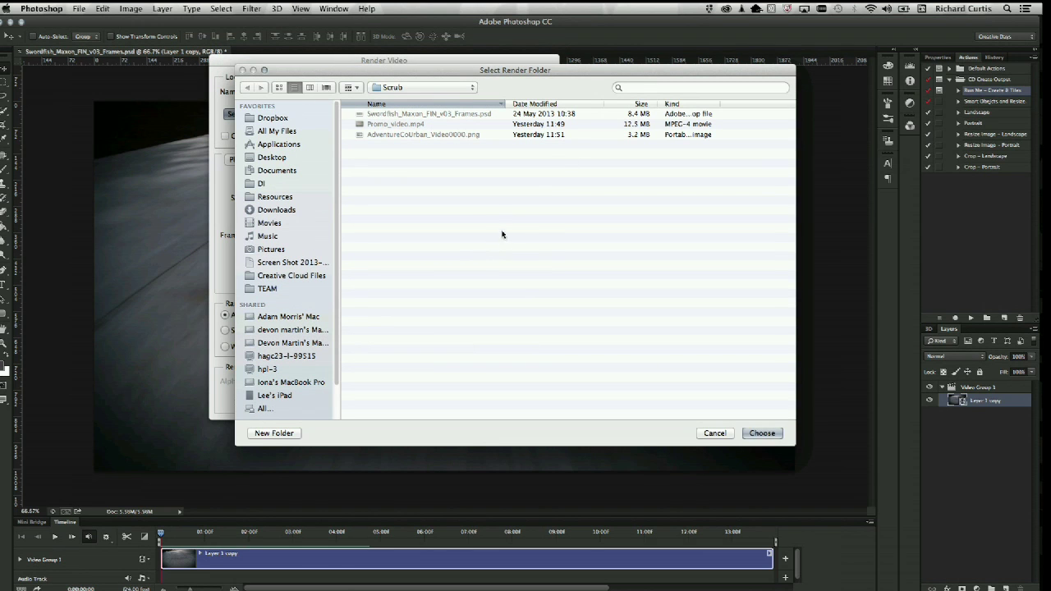
pyautogui.click(471, 90)
pyautogui.click(473, 89)
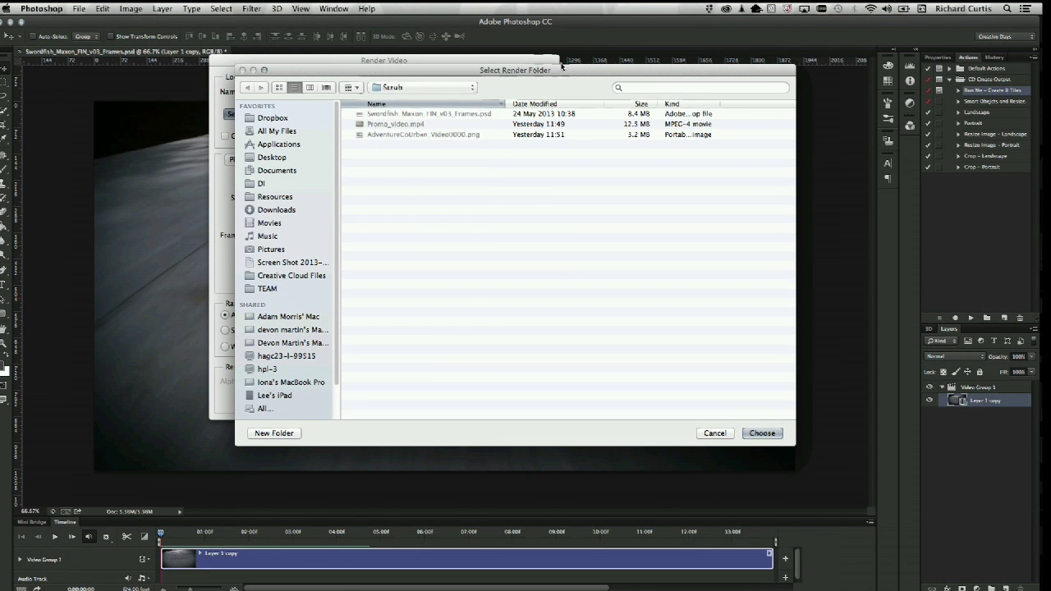
pyautogui.click(749, 434)
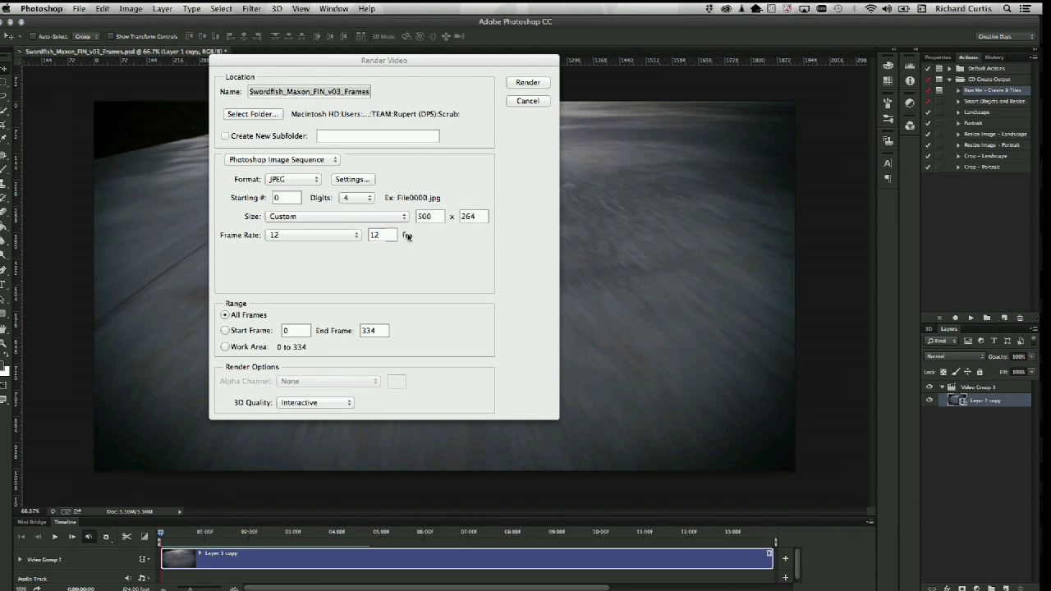
pyautogui.click(527, 83)
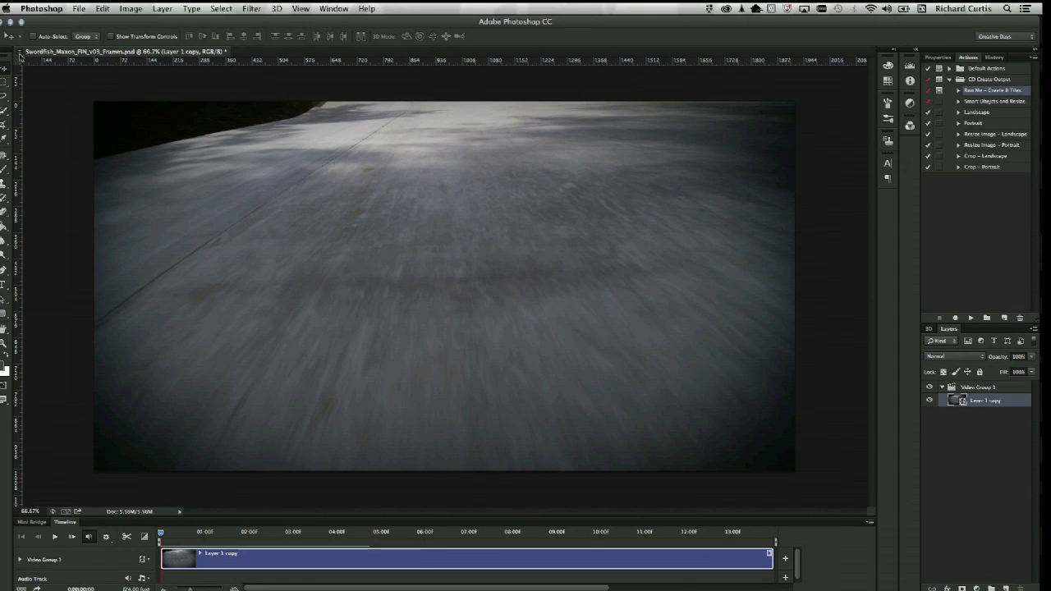
# Close the skate video unsaved, hide Photoshop, and show the 8. PS Video for DPS folder
pyautogui.press('super+w')
pyautogui.click(489, 215)
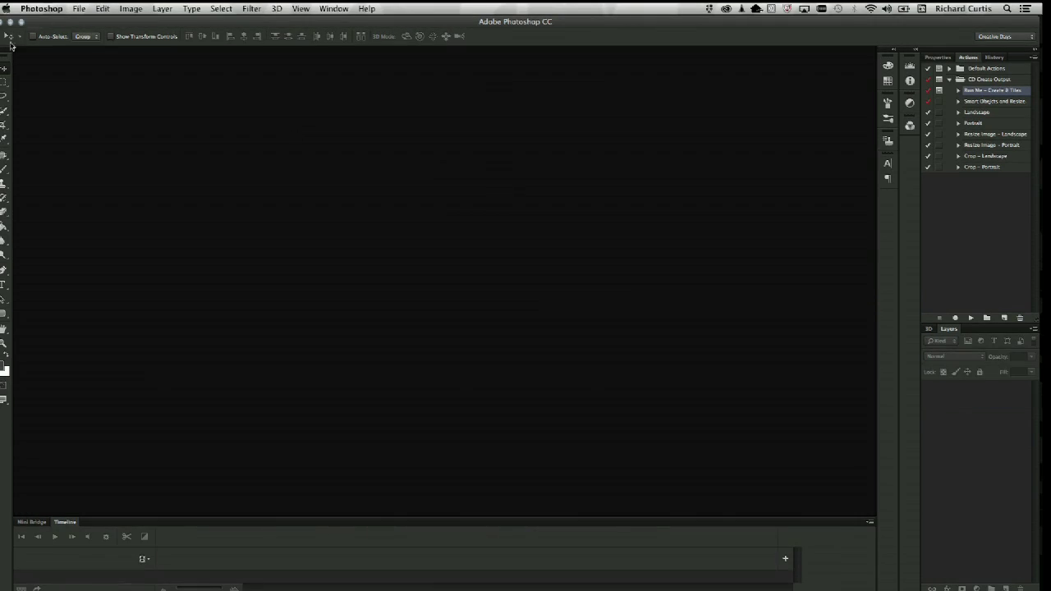
pyautogui.click(10, 21)
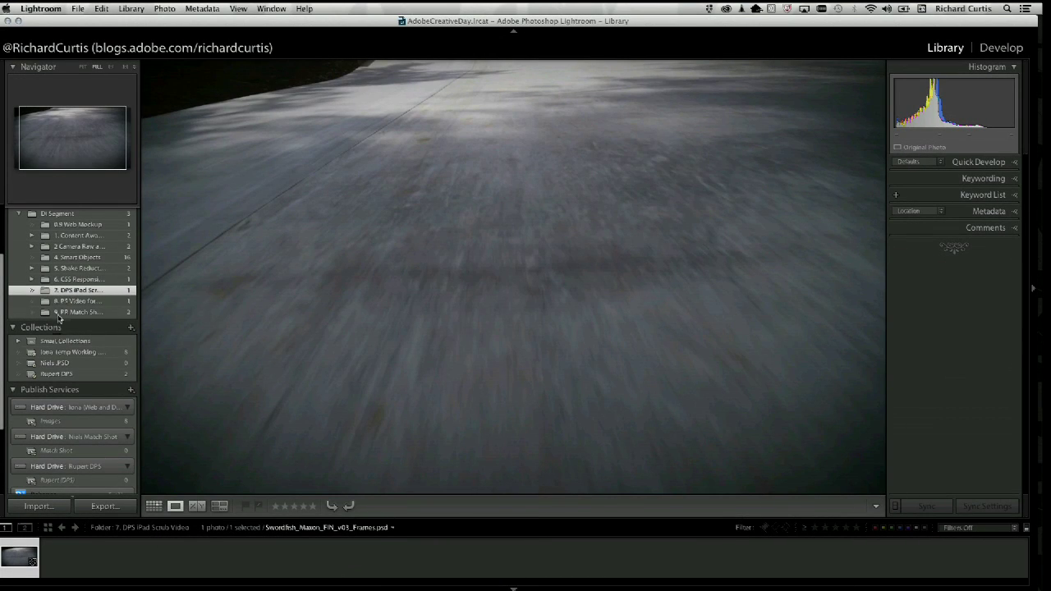
pyautogui.click(66, 301)
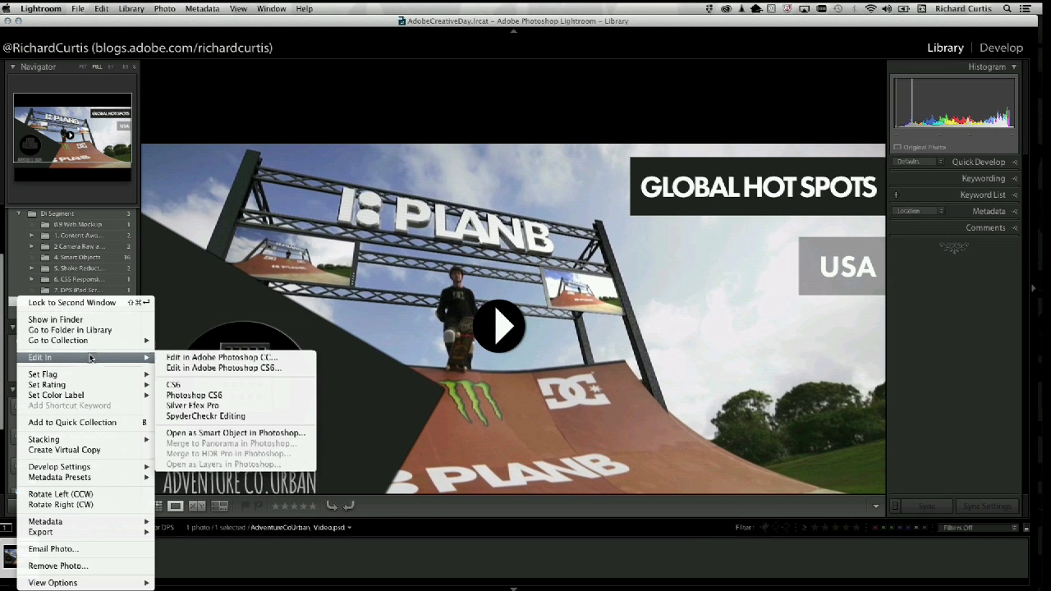
# Open AdventureCoUrban_Video.psd as the original, enlarge and zoom the timeline, and move the playhead near the start
pyautogui.click(261, 362)
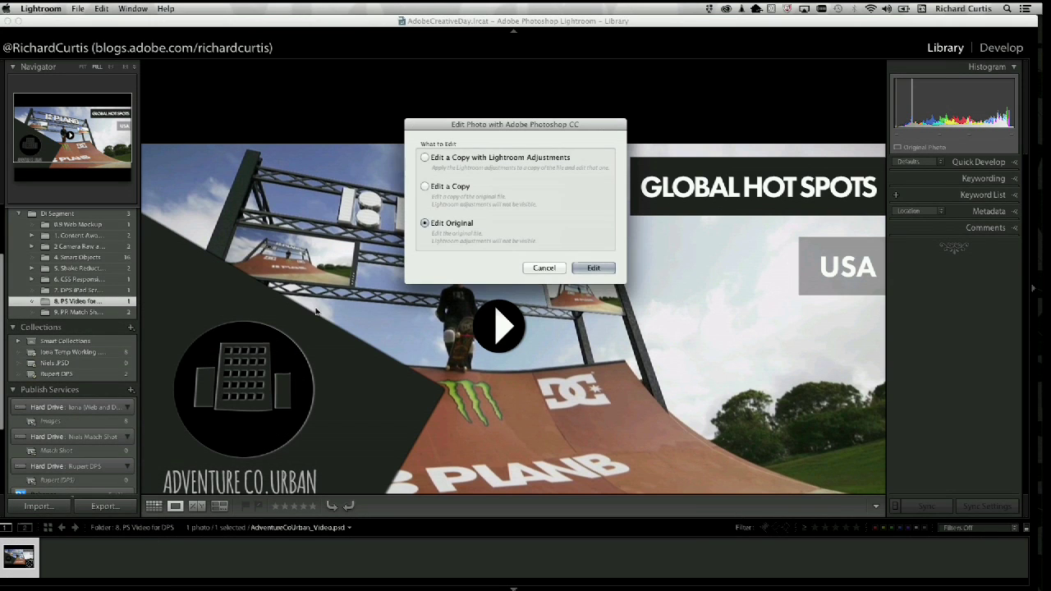
pyautogui.click(592, 264)
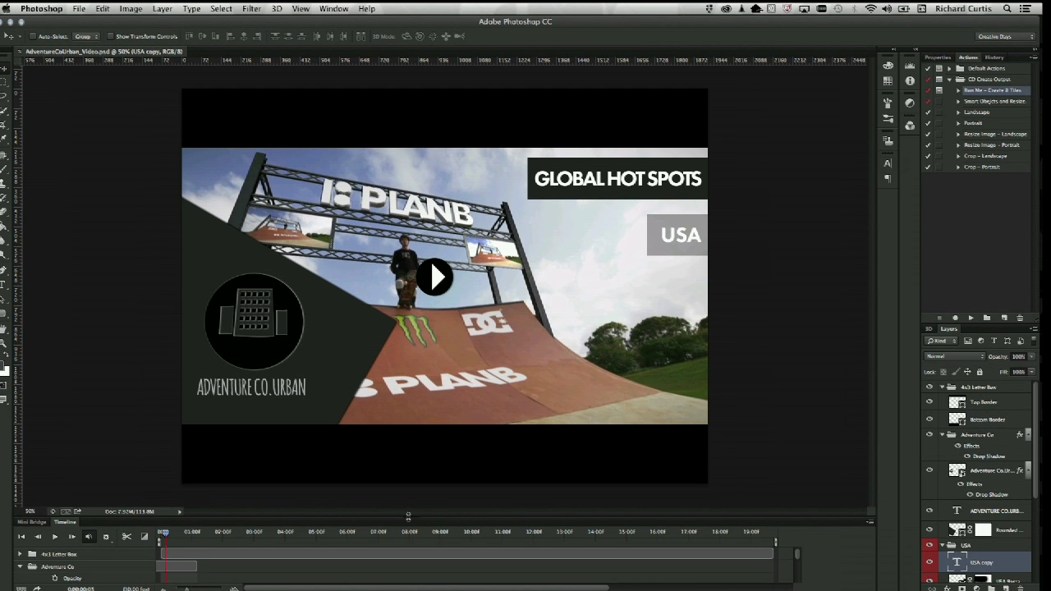
pyautogui.moveTo(408, 515); pyautogui.dragTo(410, 261)
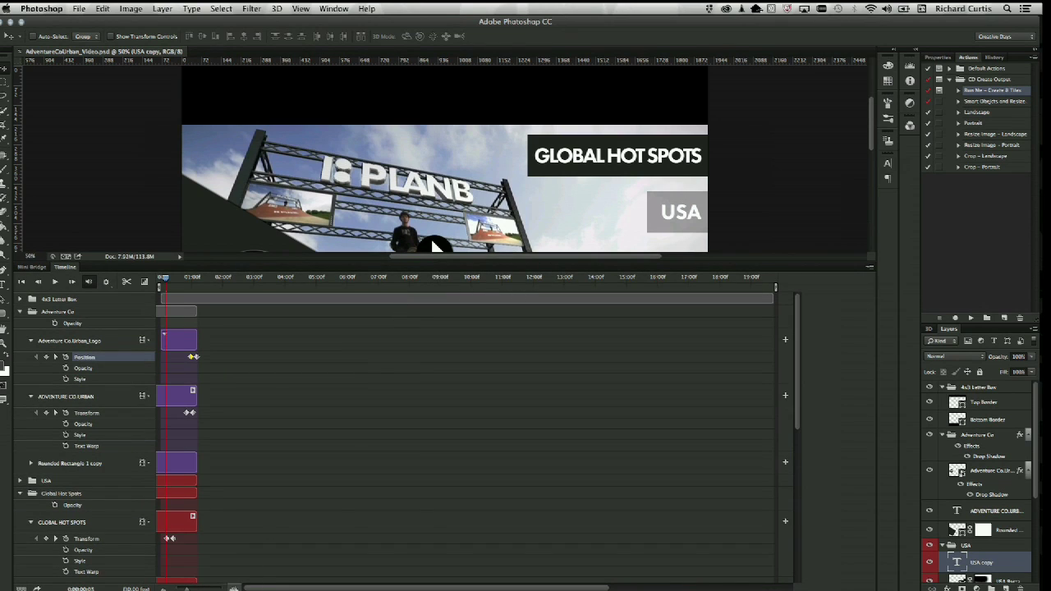
pyautogui.moveTo(230, 588); pyautogui.dragTo(245, 588)
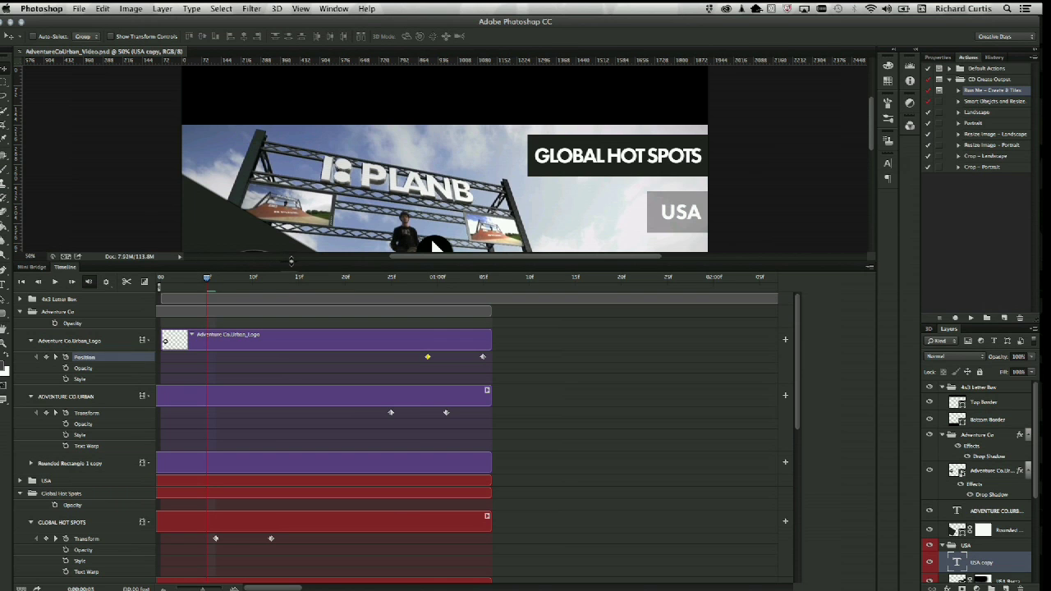
pyautogui.moveTo(291, 262); pyautogui.dragTo(290, 343)
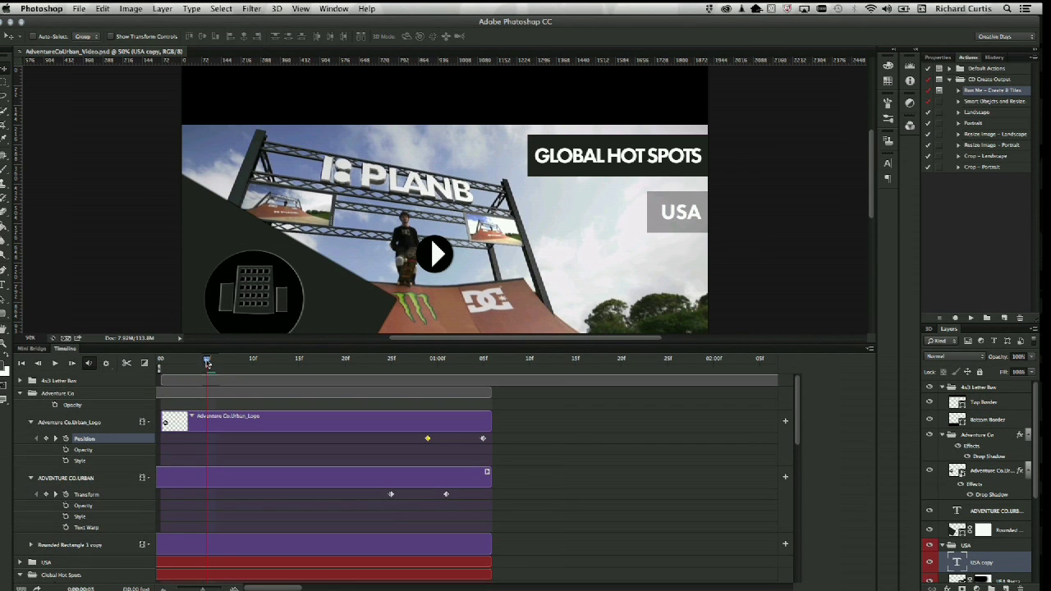
pyautogui.moveTo(206, 359); pyautogui.dragTo(161, 359)
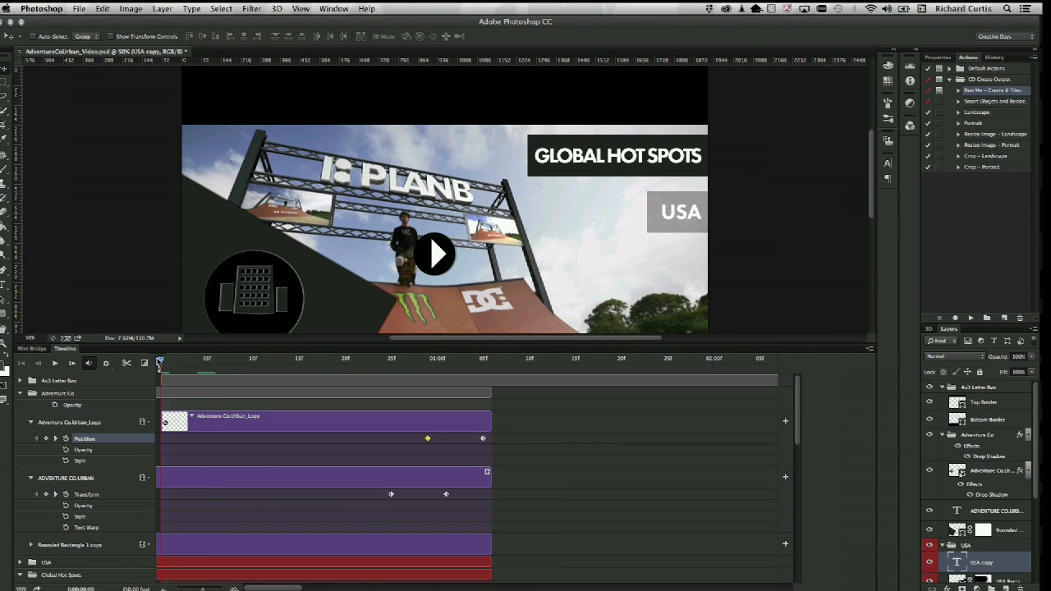
pyautogui.click(53, 364)
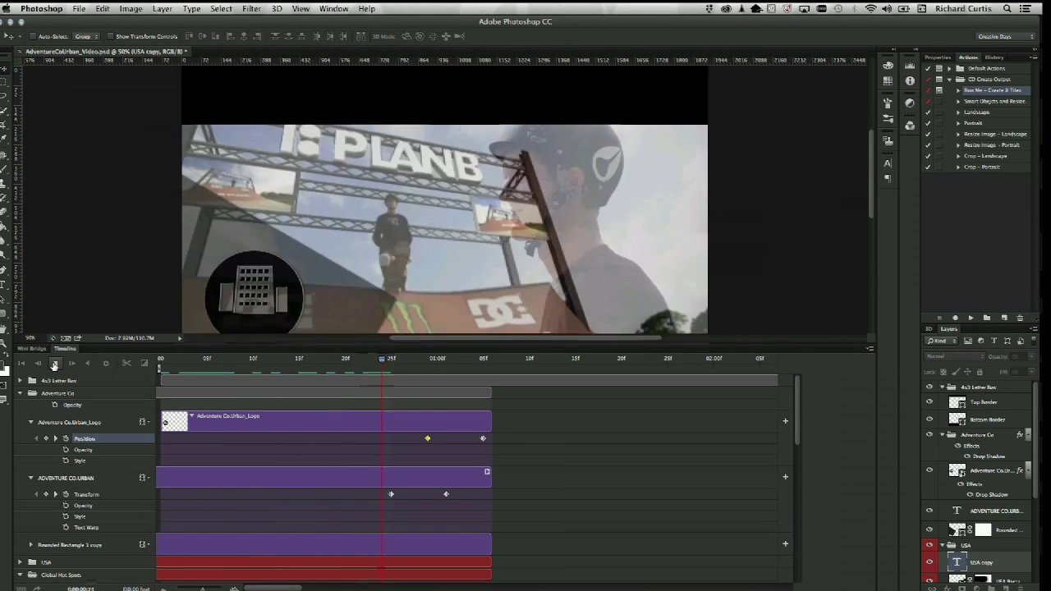
pyautogui.hscroll(3, 201, 370)
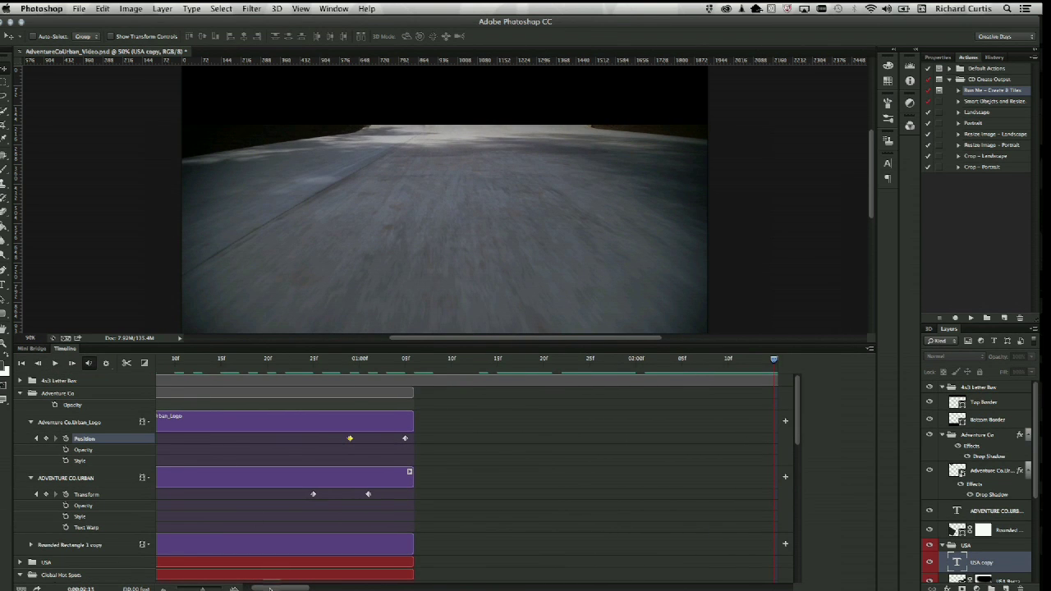
pyautogui.moveTo(269, 589); pyautogui.dragTo(249, 589)
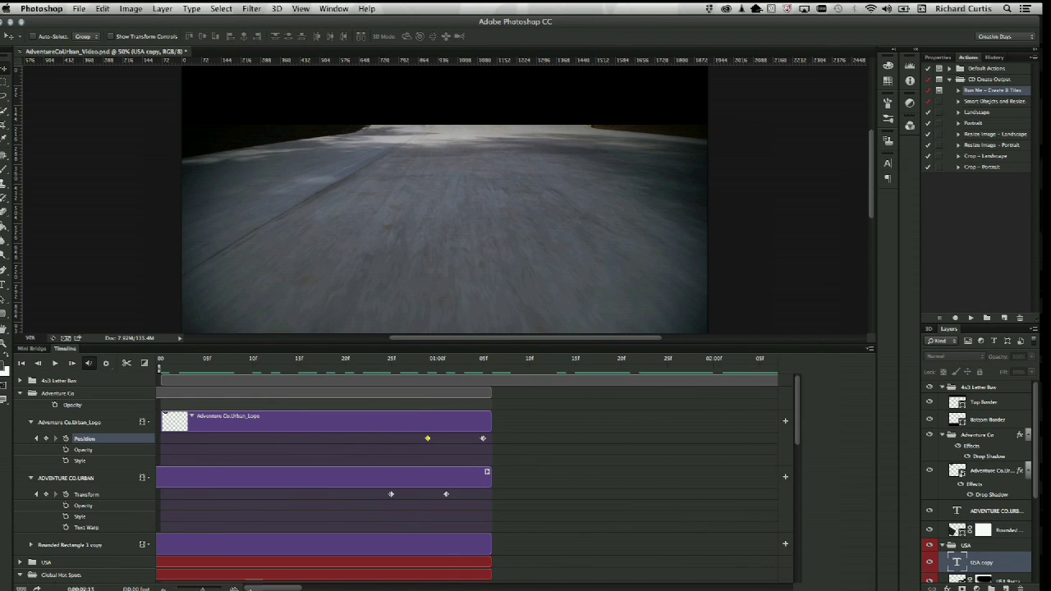
pyautogui.click(169, 382)
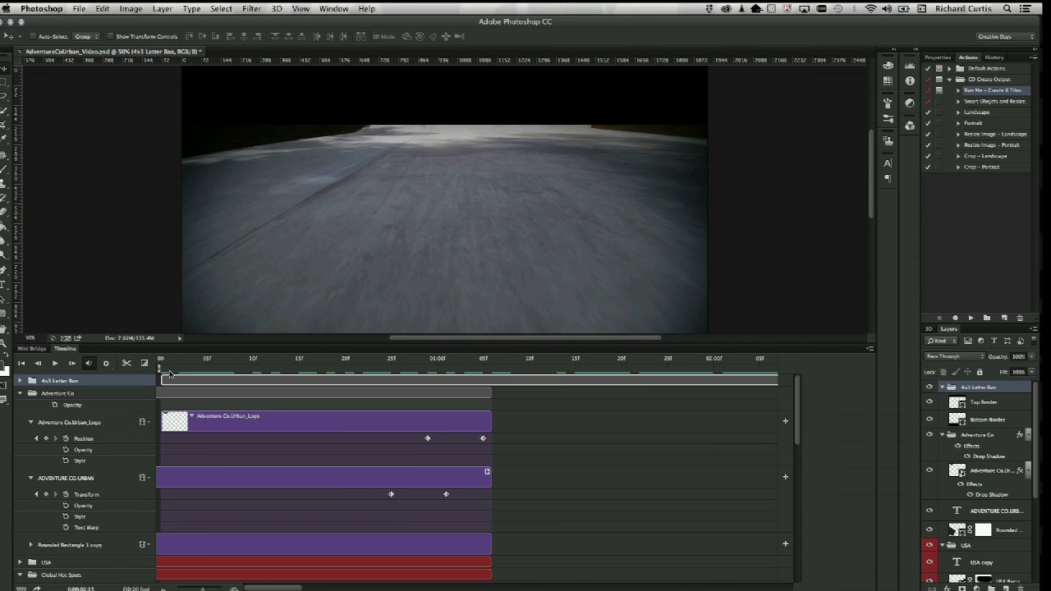
pyautogui.click(55, 364)
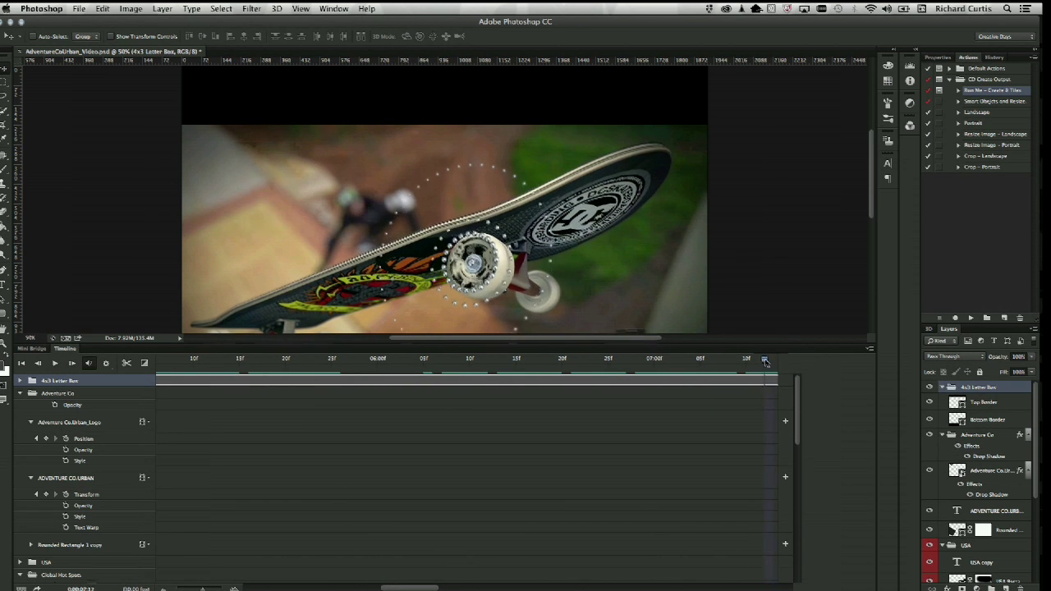
pyautogui.click(246, 359)
pyautogui.moveTo(236, 359); pyautogui.dragTo(165, 359)
pyautogui.moveTo(419, 588); pyautogui.dragTo(392, 589)
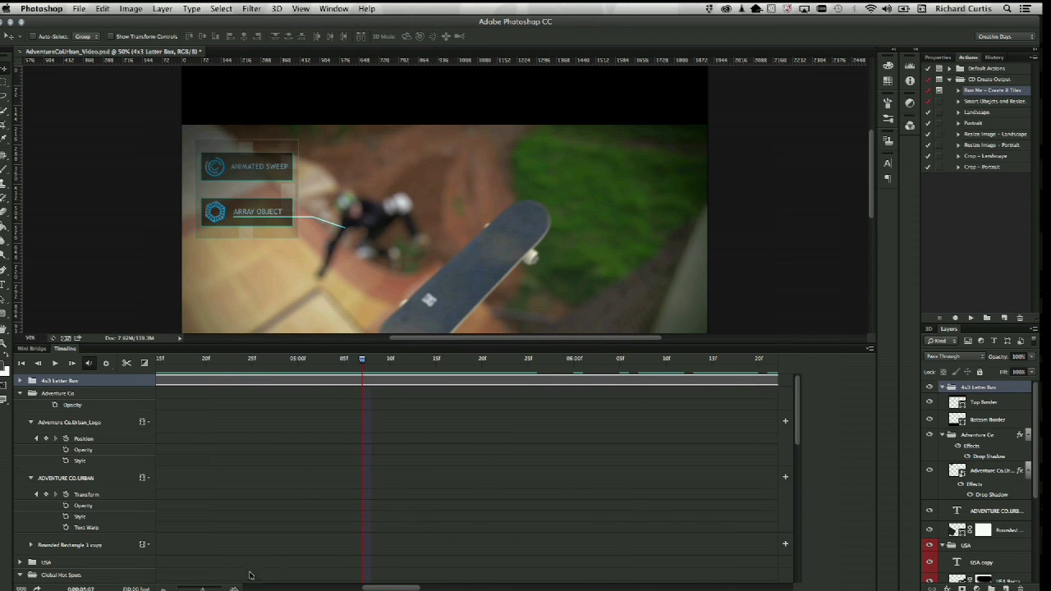
pyautogui.scroll(-5, 471, 375)
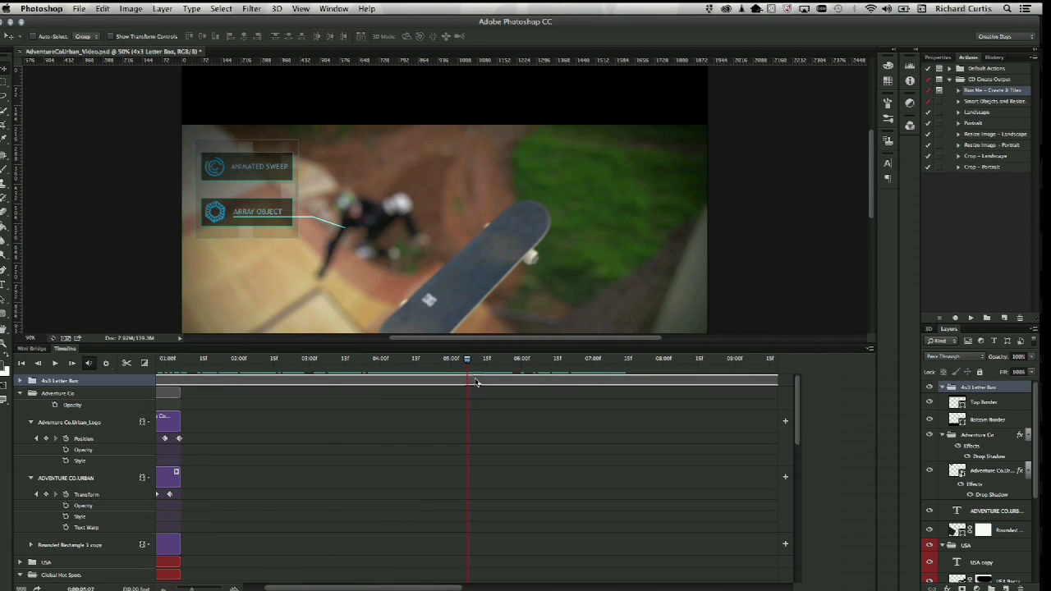
pyautogui.moveTo(468, 360); pyautogui.dragTo(167, 361)
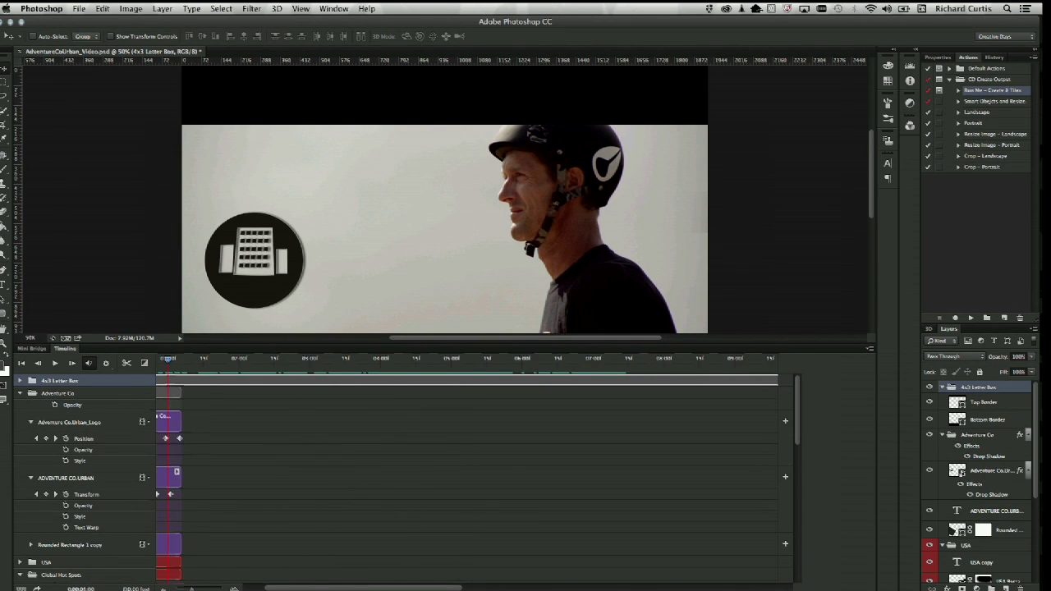
pyautogui.moveTo(271, 589); pyautogui.dragTo(255, 588)
pyautogui.moveTo(231, 362); pyautogui.dragTo(160, 361)
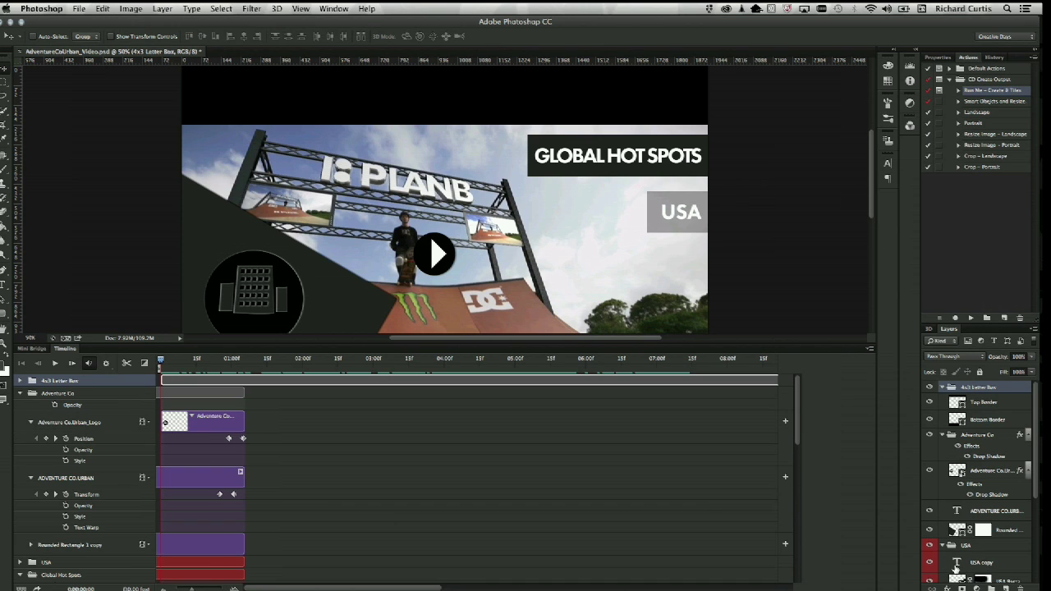
# Edit the USA copy title text and check its font, Futura PT Heavy at 78 pt
pyautogui.click(956, 562)
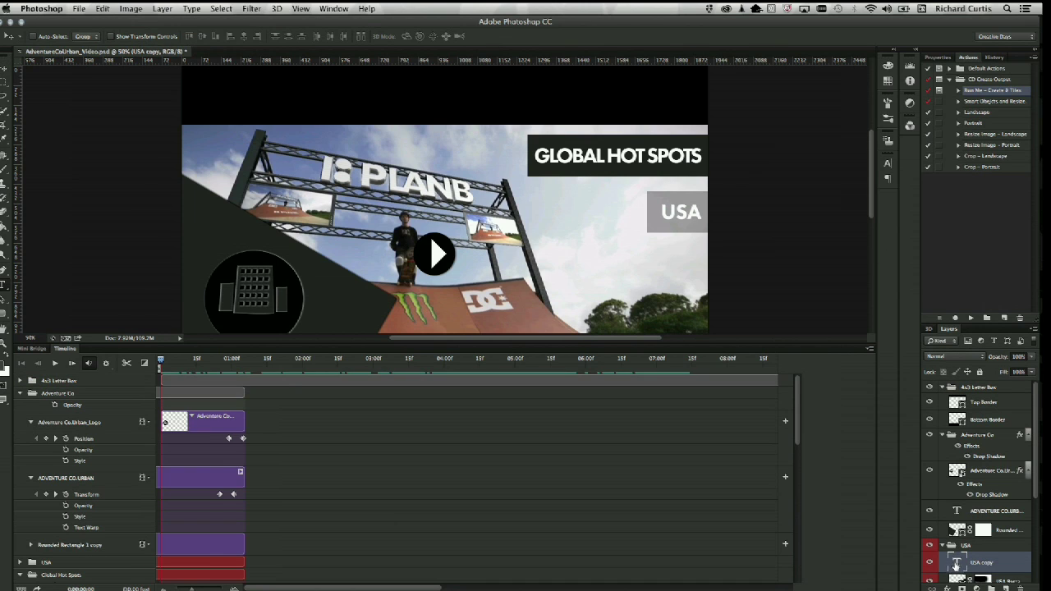
pyautogui.doubleClick(956, 562)
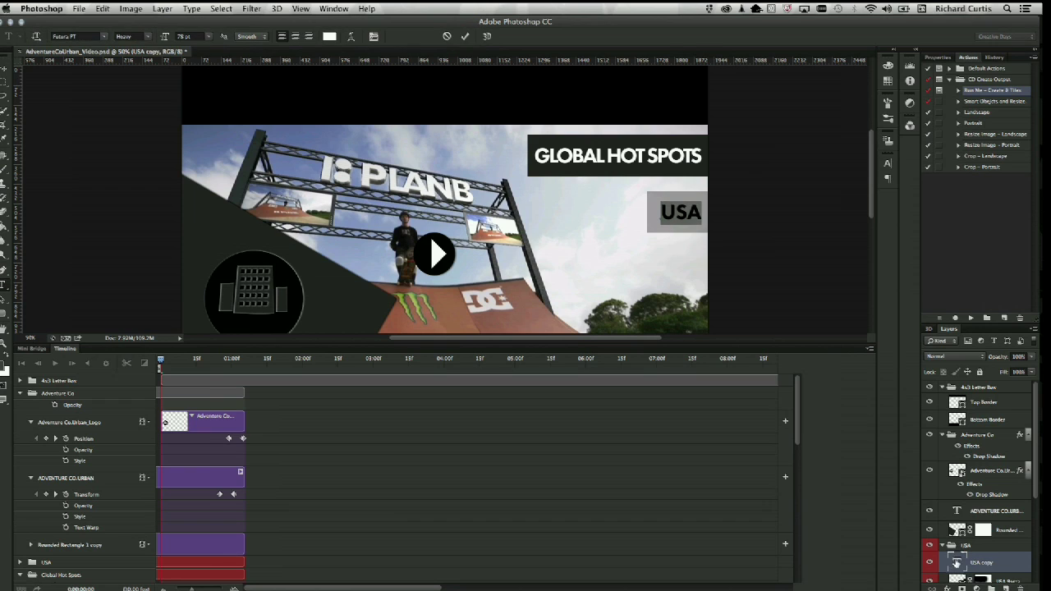
pyautogui.click(105, 36)
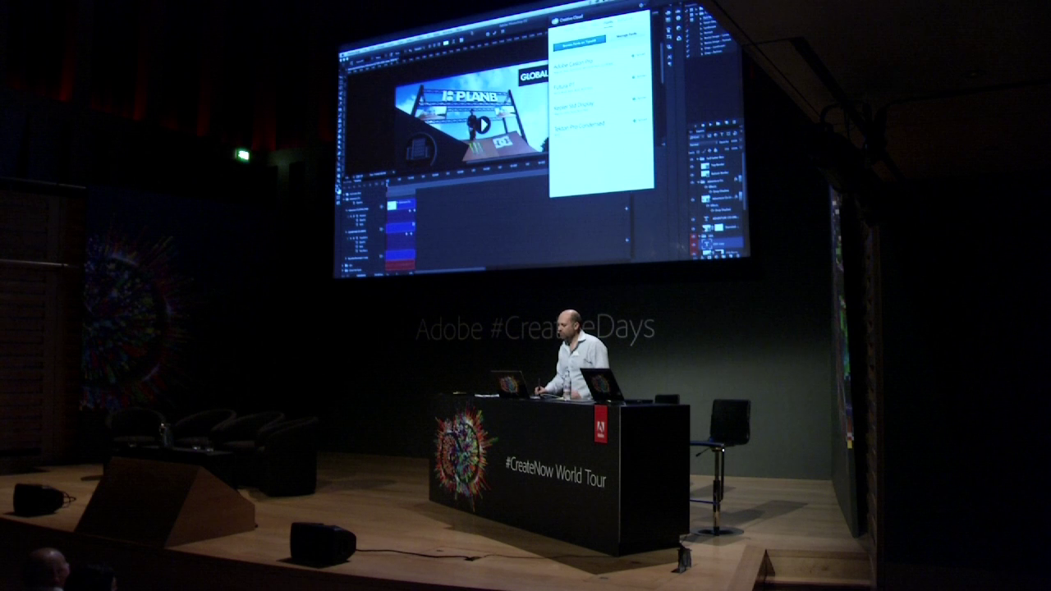
pyautogui.press('Escape')
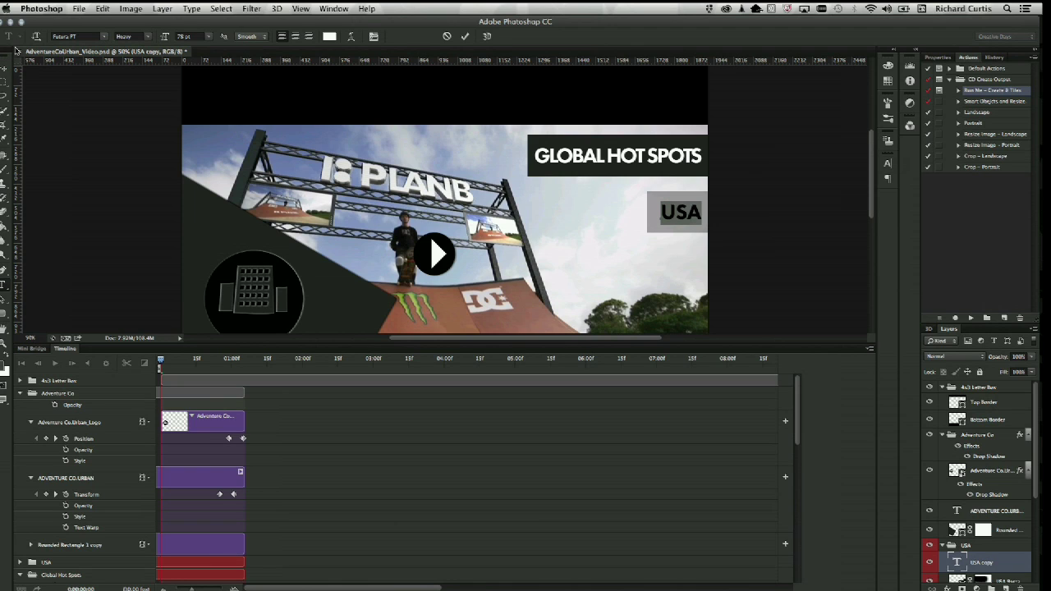
# Commit the USA text edit, switch to the Move tool, and review the sync settings preferences
pyautogui.click(447, 37)
pyautogui.press('v')
pyautogui.click(41, 8)
pyautogui.moveTo(86, 62)
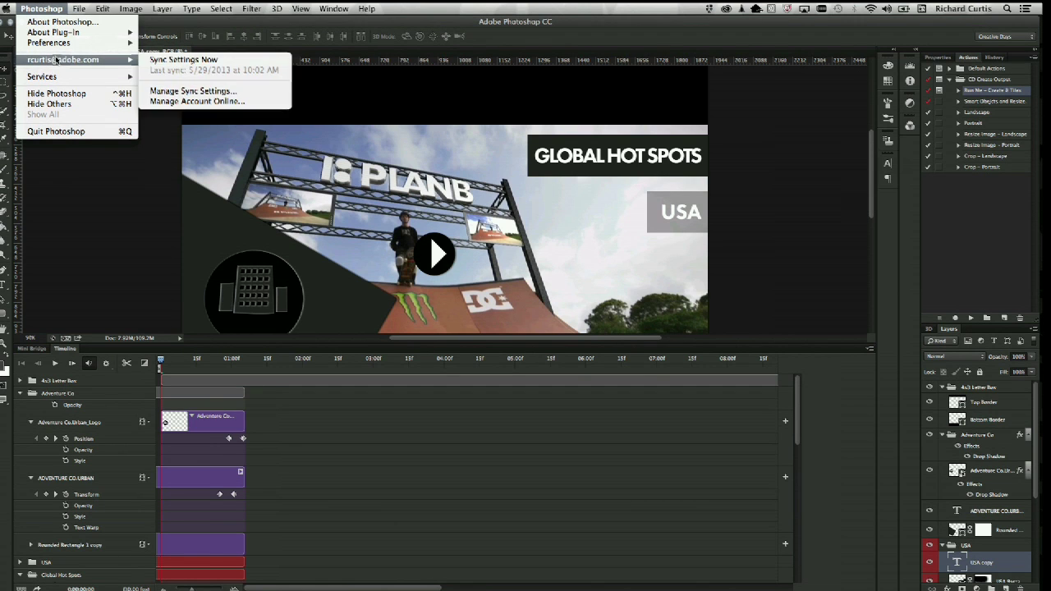
pyautogui.click(204, 91)
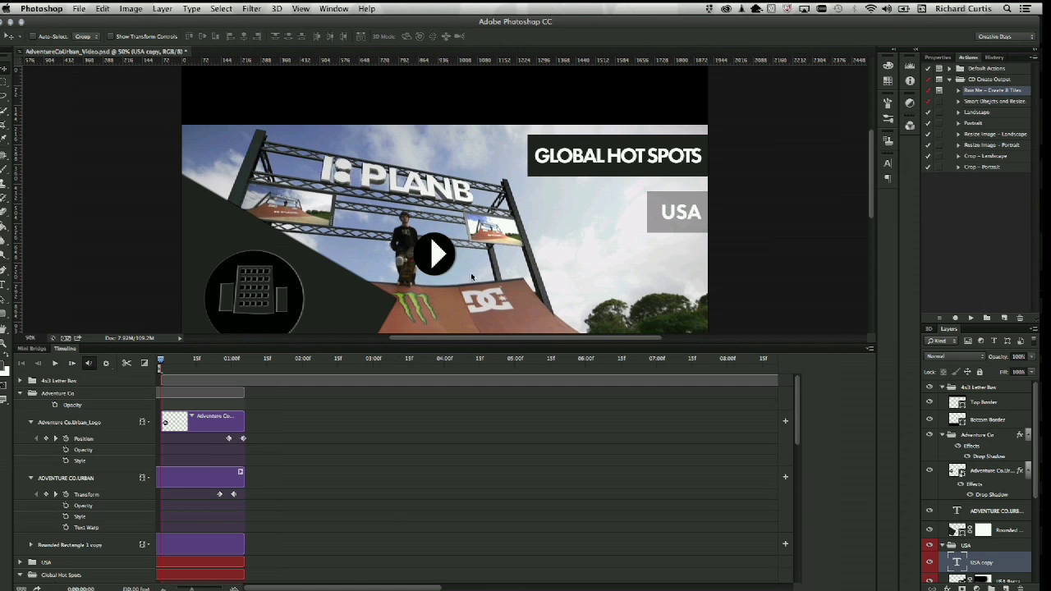
# Close the video document without saving, minimize Photoshop, and show the 9. PR Match Shot PSD folder
pyautogui.press('super+w')
pyautogui.click(482, 209)
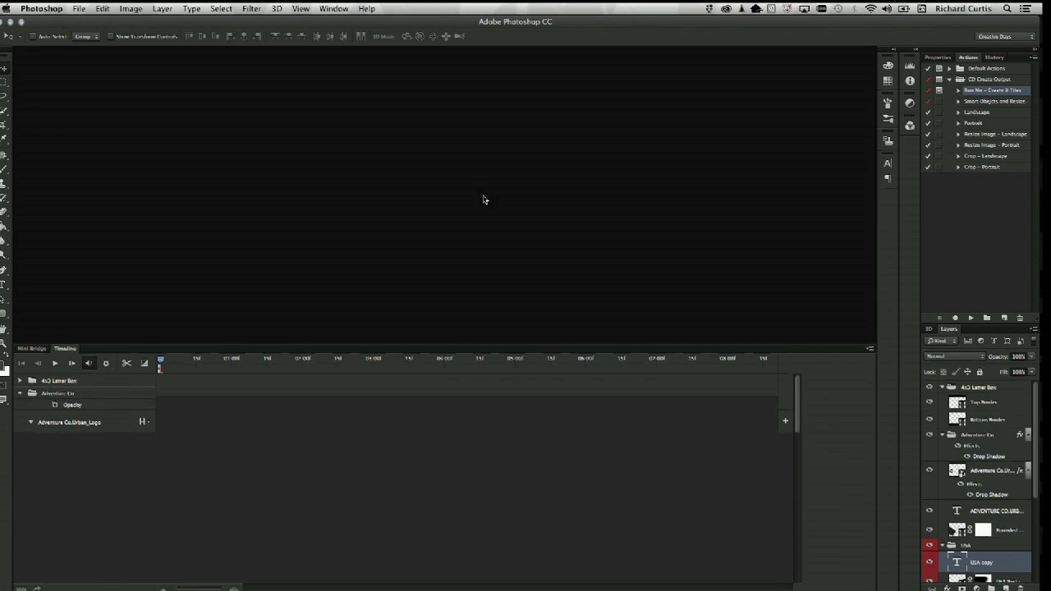
pyautogui.click(11, 22)
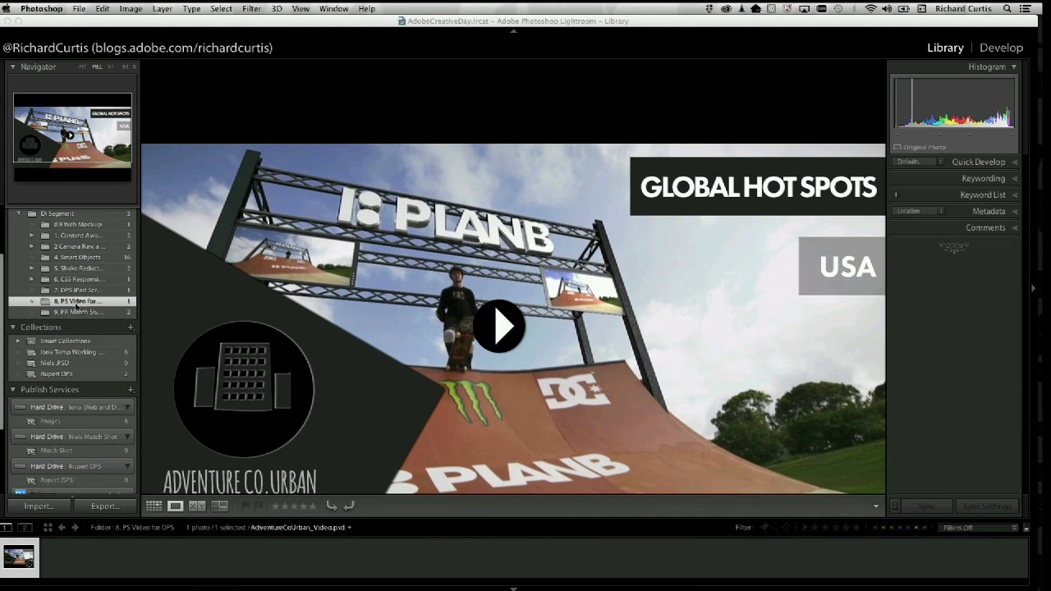
pyautogui.click(77, 311)
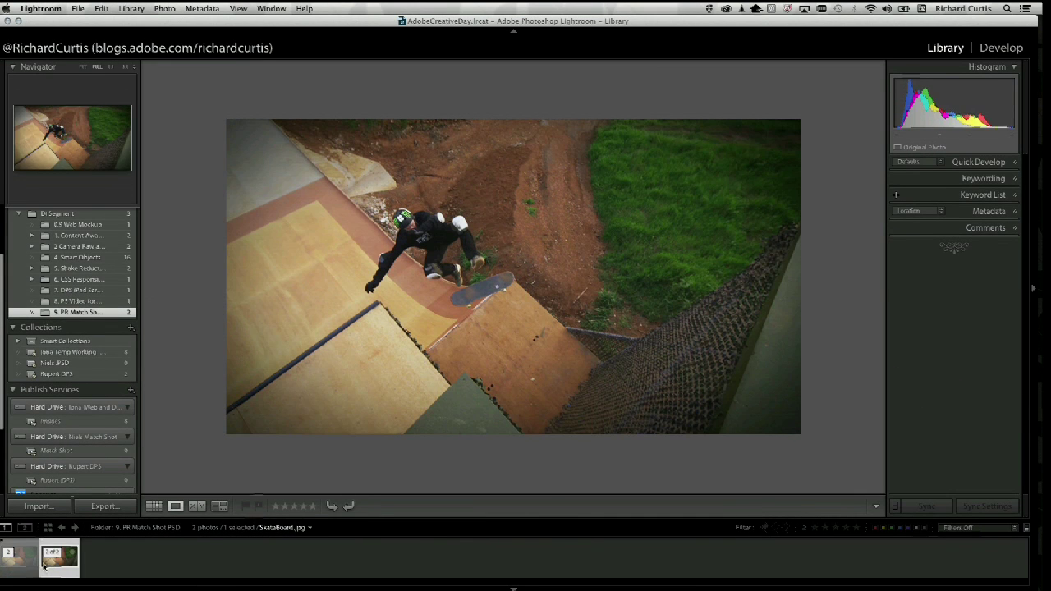